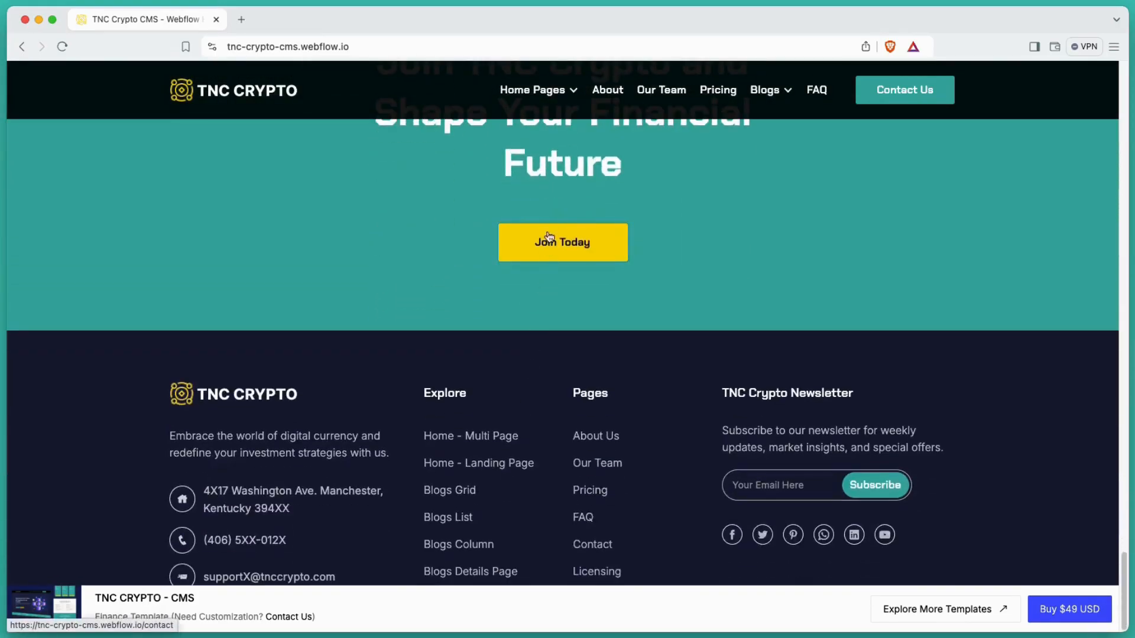
Open the template's About page and look through its sections down to the footer.
{"action": "left_click", "coordinate": [598, 105]}
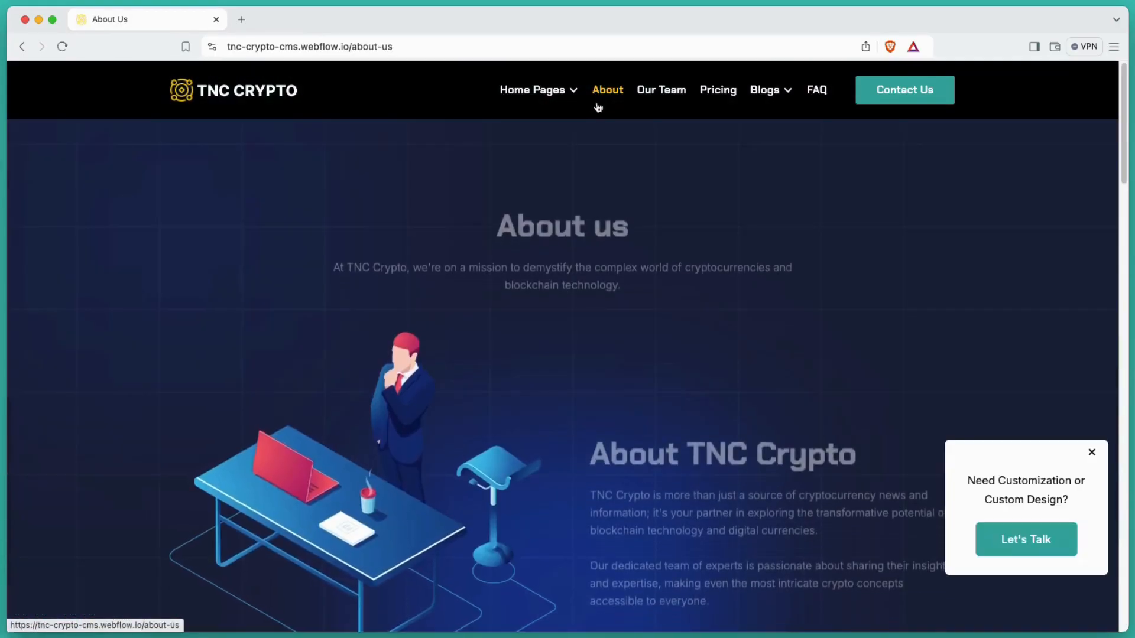
{"action": "scroll", "coordinate": [636, 315], "scroll_direction": "down", "scroll_amount": 5}
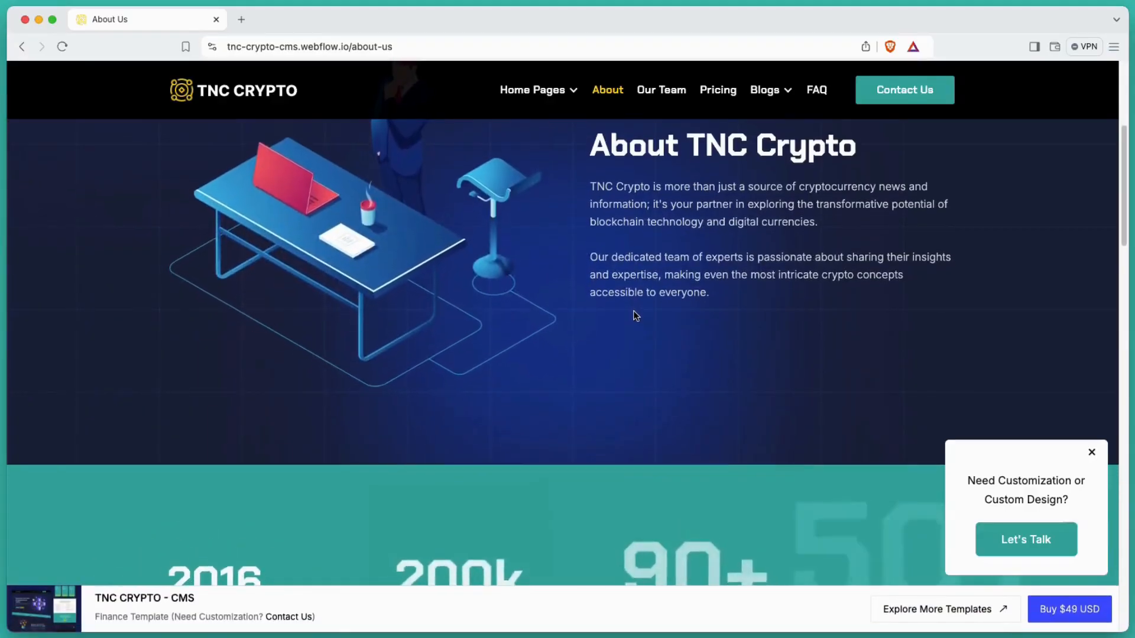
{"action": "scroll", "coordinate": [631, 316], "scroll_direction": "down", "scroll_amount": 8}
{"action": "scroll", "coordinate": [628, 319], "scroll_direction": "down", "scroll_amount": 10}
{"action": "scroll", "coordinate": [627, 316], "scroll_direction": "down", "scroll_amount": 8}
{"action": "scroll", "coordinate": [627, 315], "scroll_direction": "down", "scroll_amount": 5}
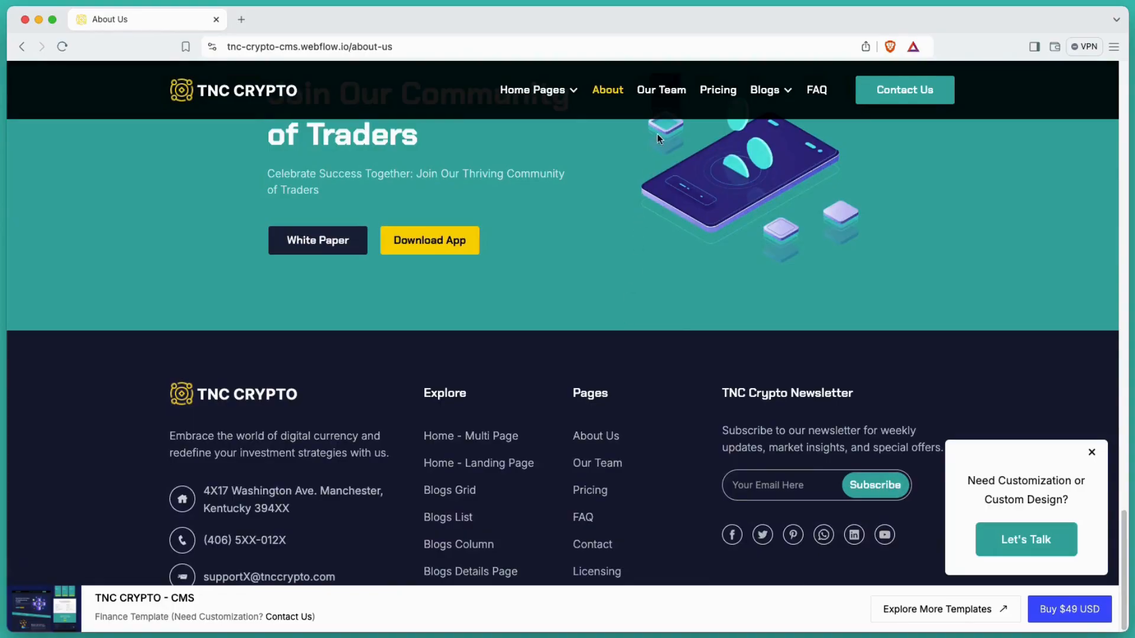
View the Our Team page down to its footer, followed by the plans on the Pricing page.
{"action": "left_click", "coordinate": [656, 89]}
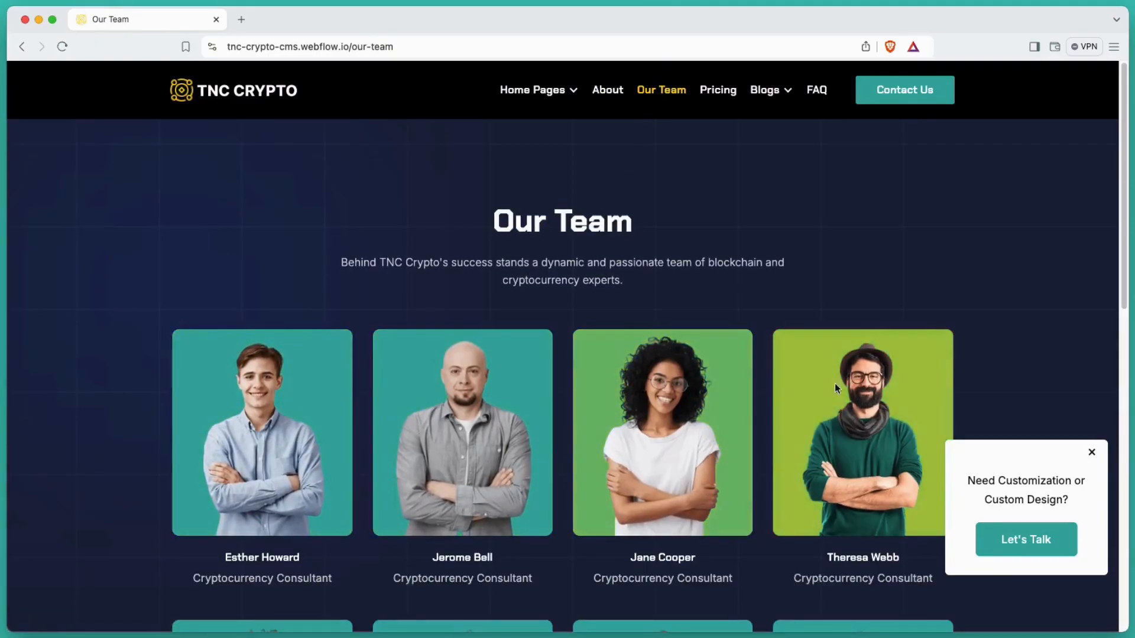
{"action": "scroll", "coordinate": [751, 260], "scroll_direction": "down", "scroll_amount": 7}
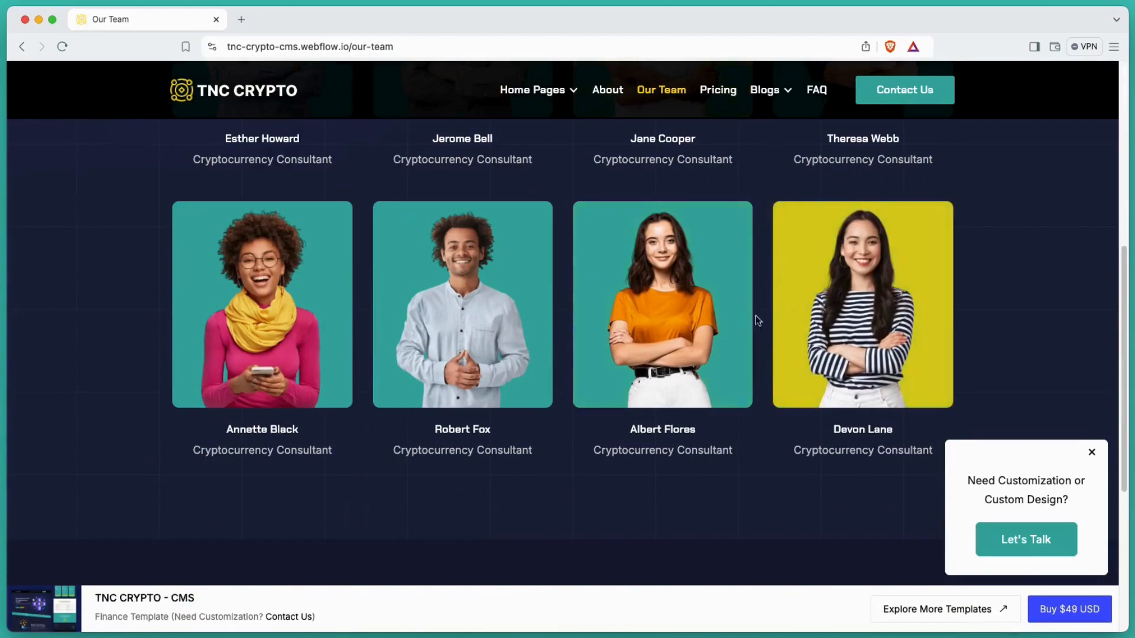
{"action": "scroll", "coordinate": [329, 402], "scroll_direction": "down", "scroll_amount": 5}
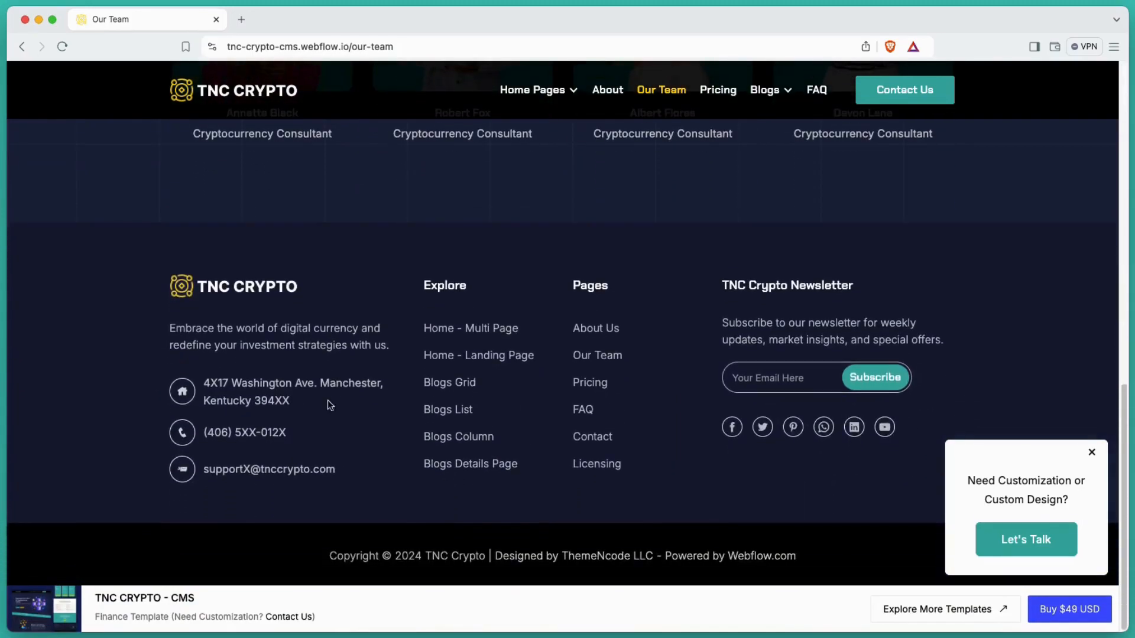
{"action": "left_click", "coordinate": [719, 96]}
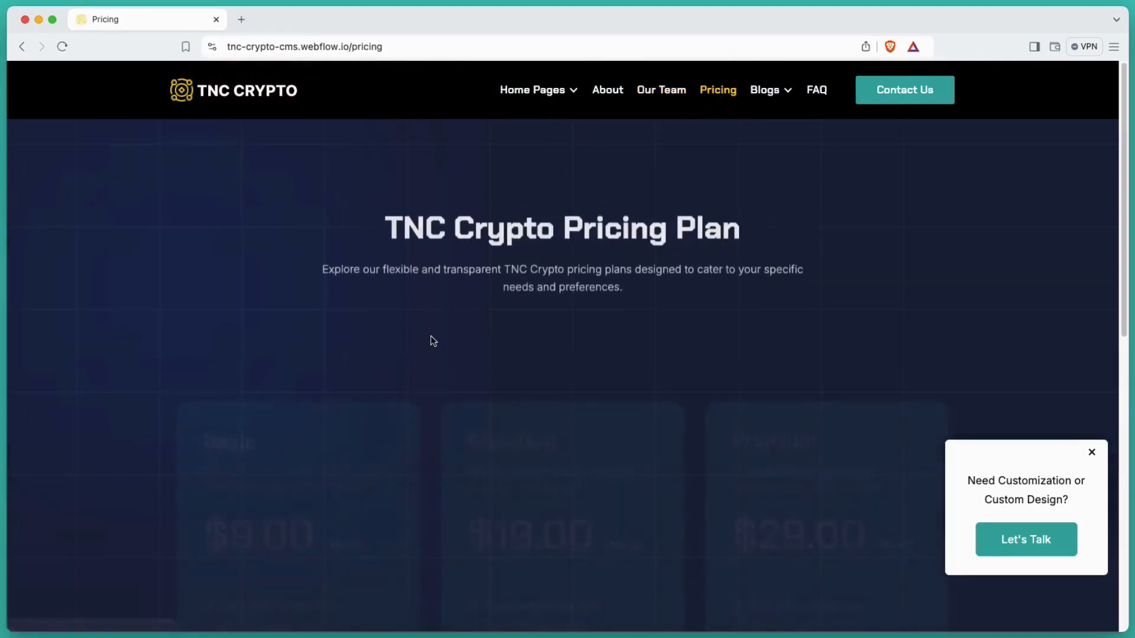
{"action": "scroll", "coordinate": [345, 401], "scroll_direction": "down", "scroll_amount": 11}
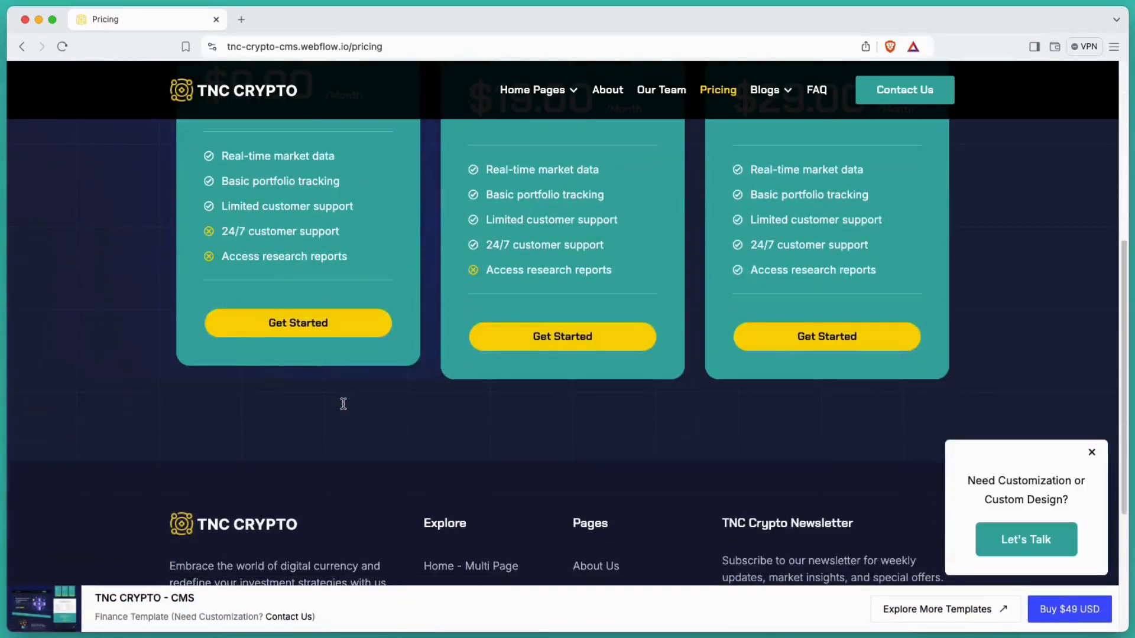
Open the Blogs Grid page and look through its post cards down to the footer.
{"action": "mouse_move", "coordinate": [766, 92]}
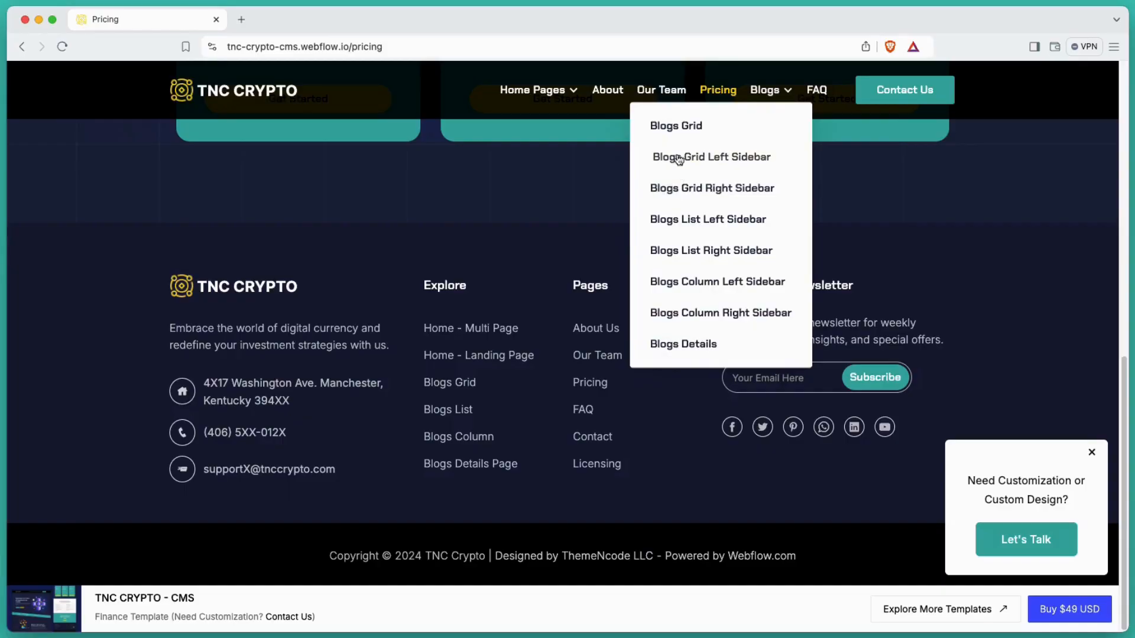
{"action": "left_click", "coordinate": [679, 129]}
{"action": "scroll", "coordinate": [606, 236], "scroll_direction": "down", "scroll_amount": 7}
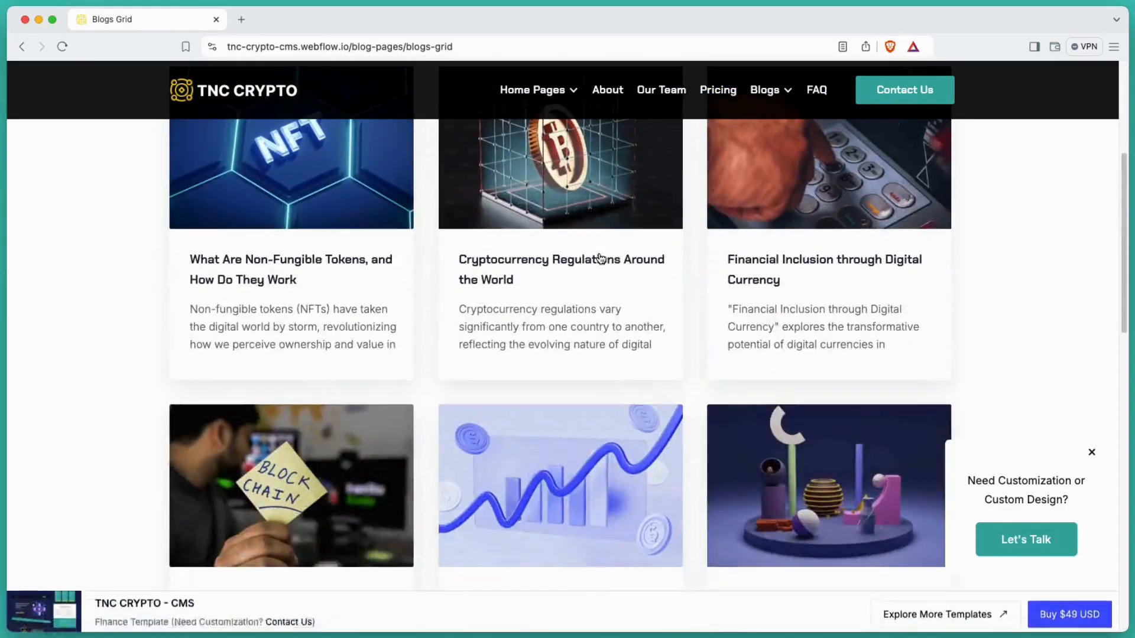
{"action": "scroll", "coordinate": [600, 258], "scroll_direction": "down", "scroll_amount": 10}
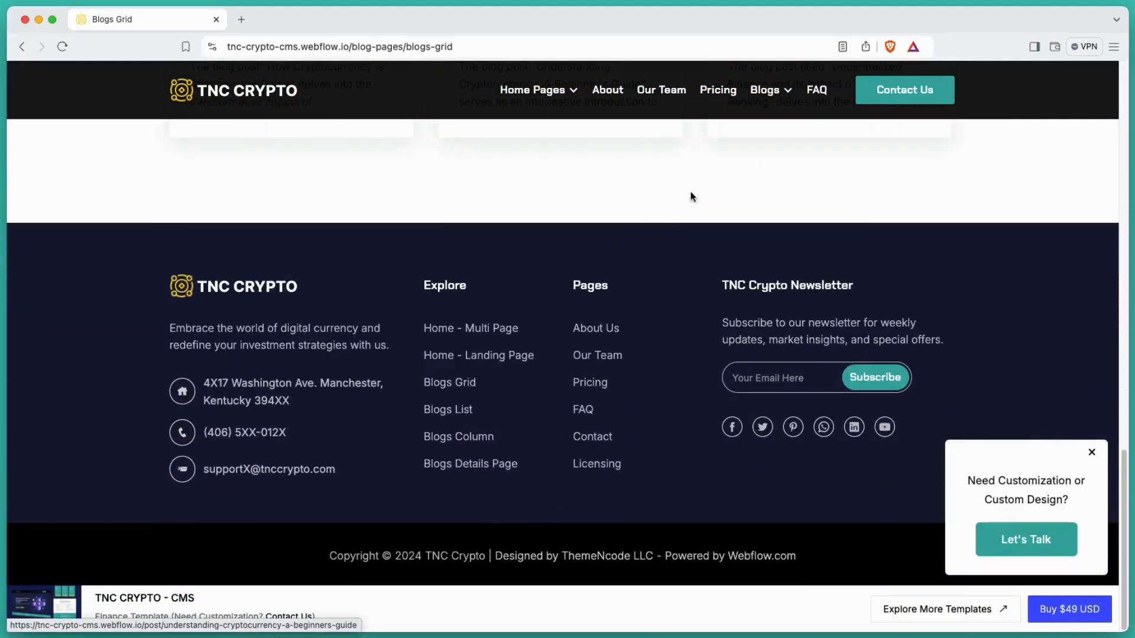
Open the Blogs Grid Left Sidebar page and review its posts and sidebar widgets.
{"action": "mouse_move", "coordinate": [765, 92]}
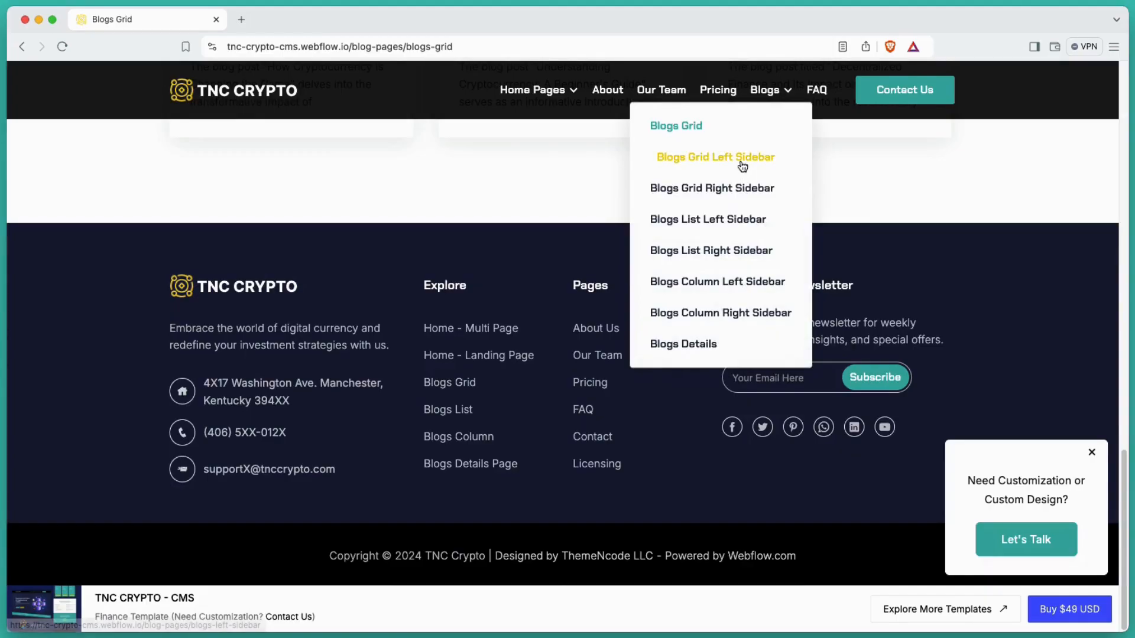
{"action": "left_click", "coordinate": [673, 161]}
{"action": "scroll", "coordinate": [703, 201], "scroll_direction": "down", "scroll_amount": 10}
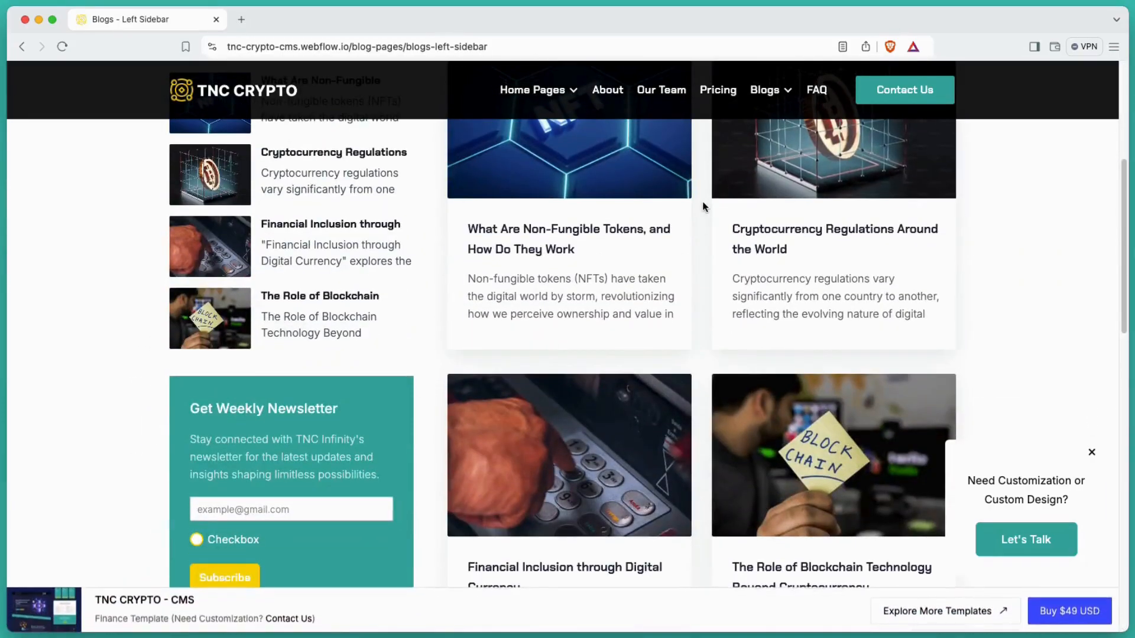
{"action": "scroll", "coordinate": [701, 203], "scroll_direction": "down", "scroll_amount": 10}
Open the Blogs List Left Sidebar page and review its list layout and sidebar.
{"action": "mouse_move", "coordinate": [765, 90]}
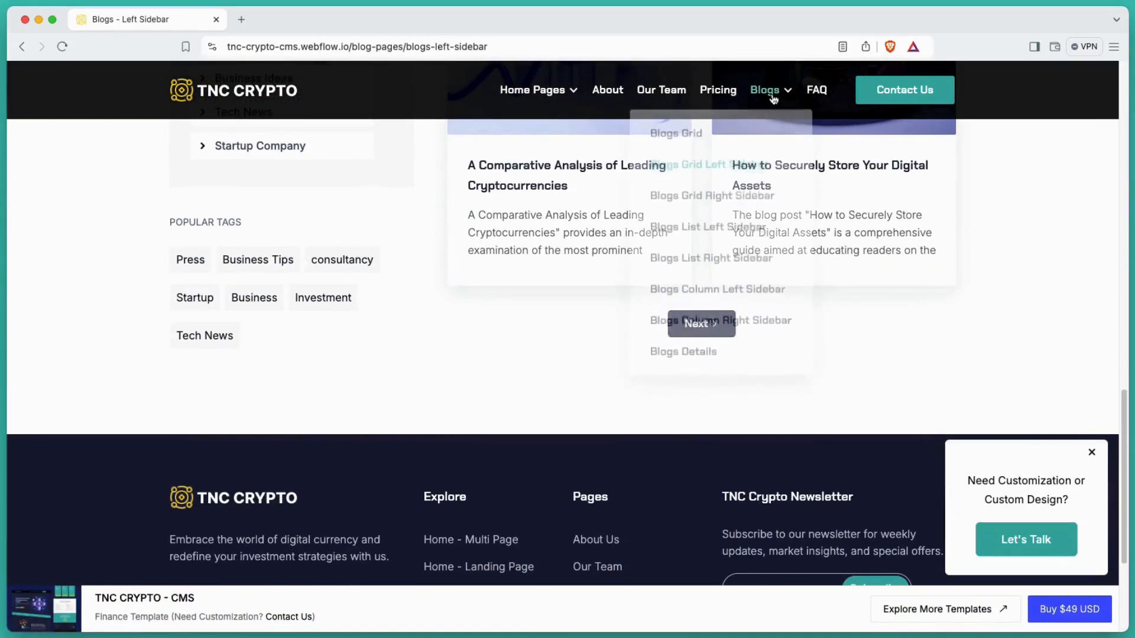
{"action": "left_click", "coordinate": [724, 221]}
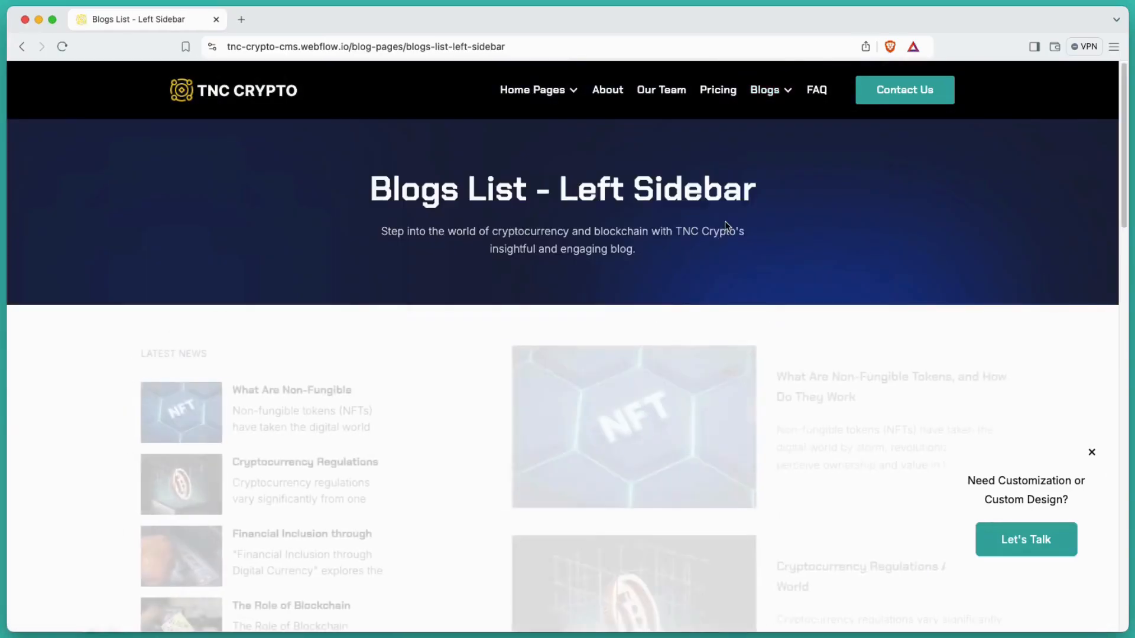
{"action": "scroll", "coordinate": [720, 226], "scroll_direction": "down", "scroll_amount": 15}
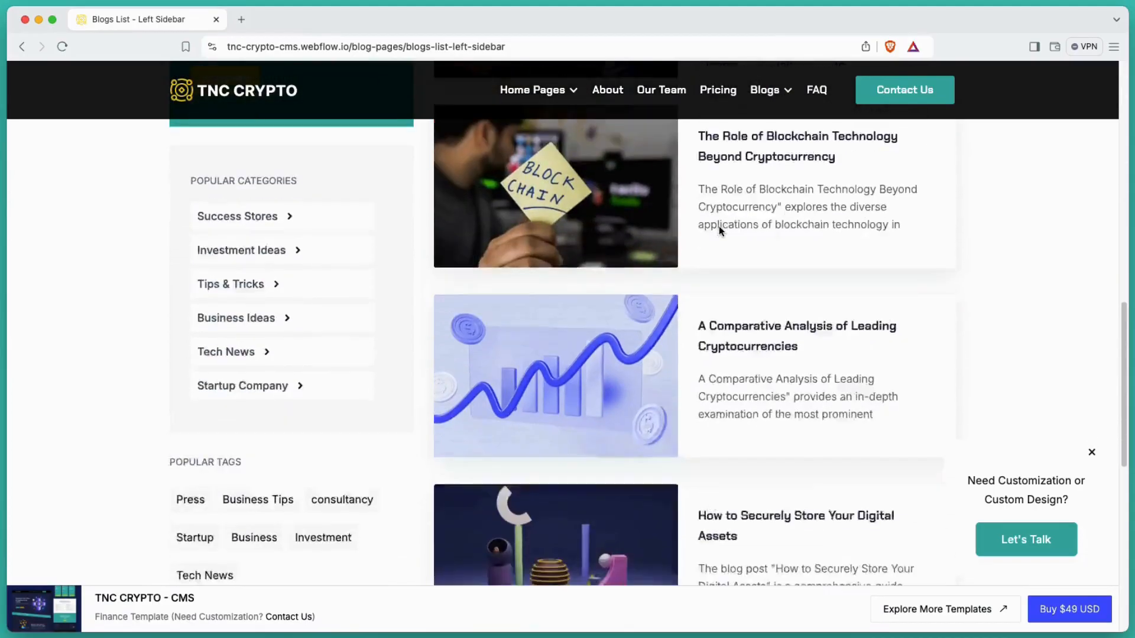
Open the Blogs Column Left Sidebar page and look through its single-column posts down to the pagination.
{"action": "mouse_move", "coordinate": [768, 90]}
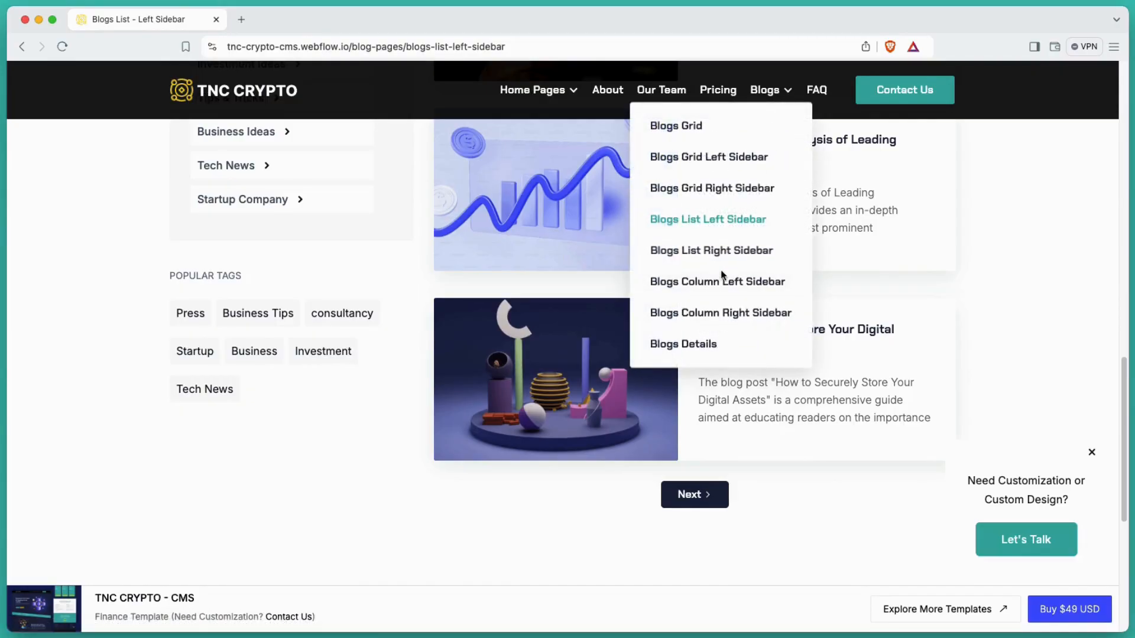
{"action": "left_click", "coordinate": [721, 281]}
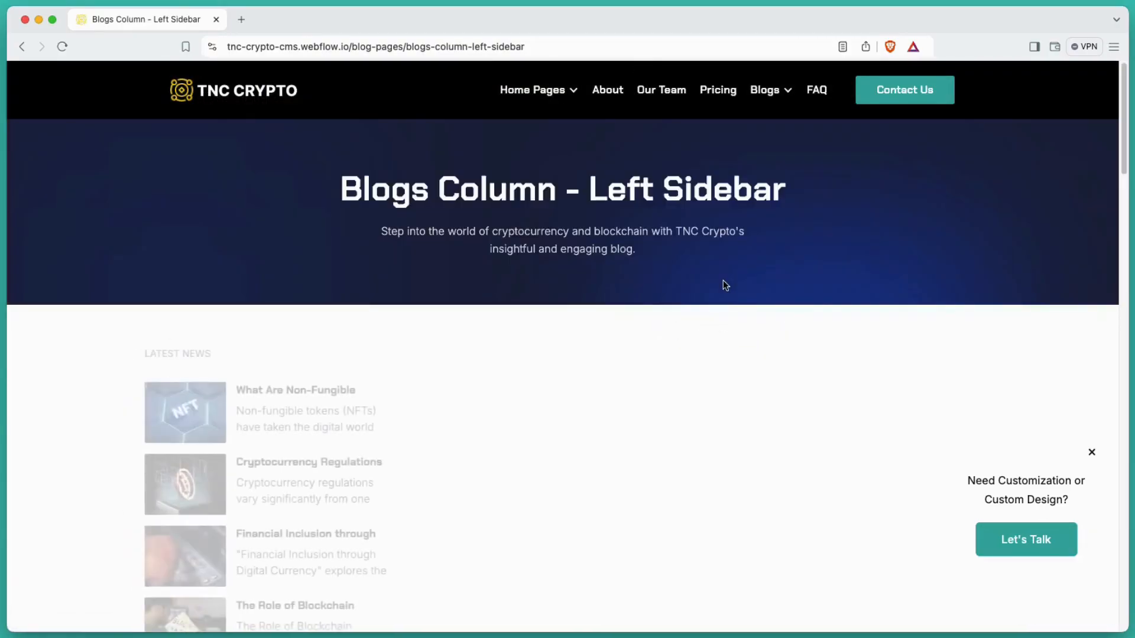
{"action": "scroll", "coordinate": [710, 294], "scroll_direction": "down", "scroll_amount": 10}
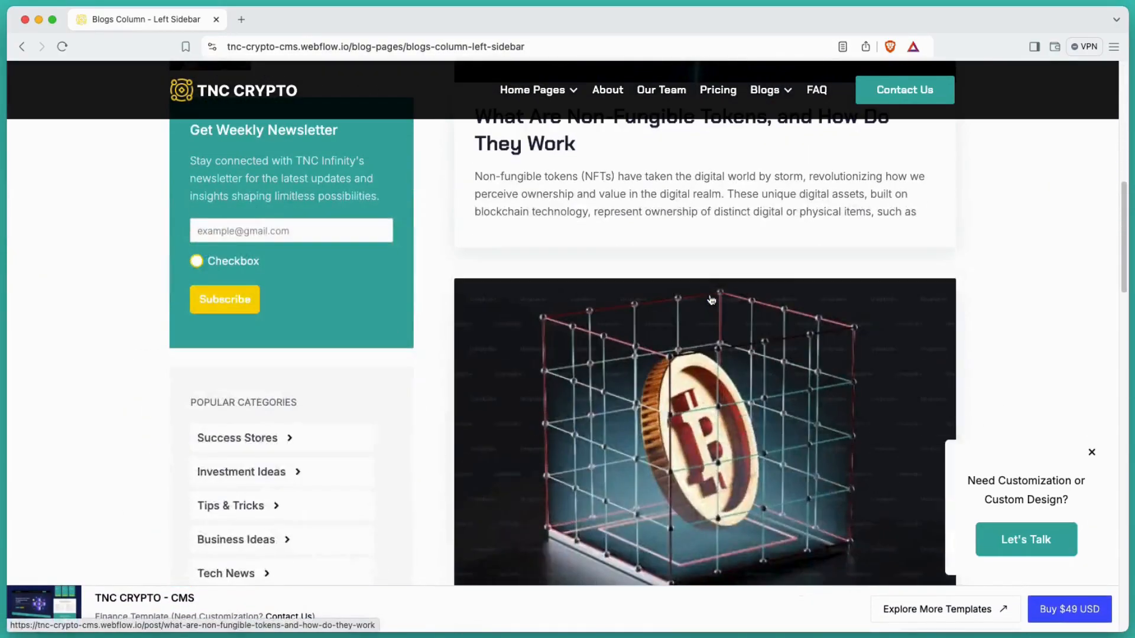
{"action": "scroll", "coordinate": [711, 299], "scroll_direction": "down", "scroll_amount": 15}
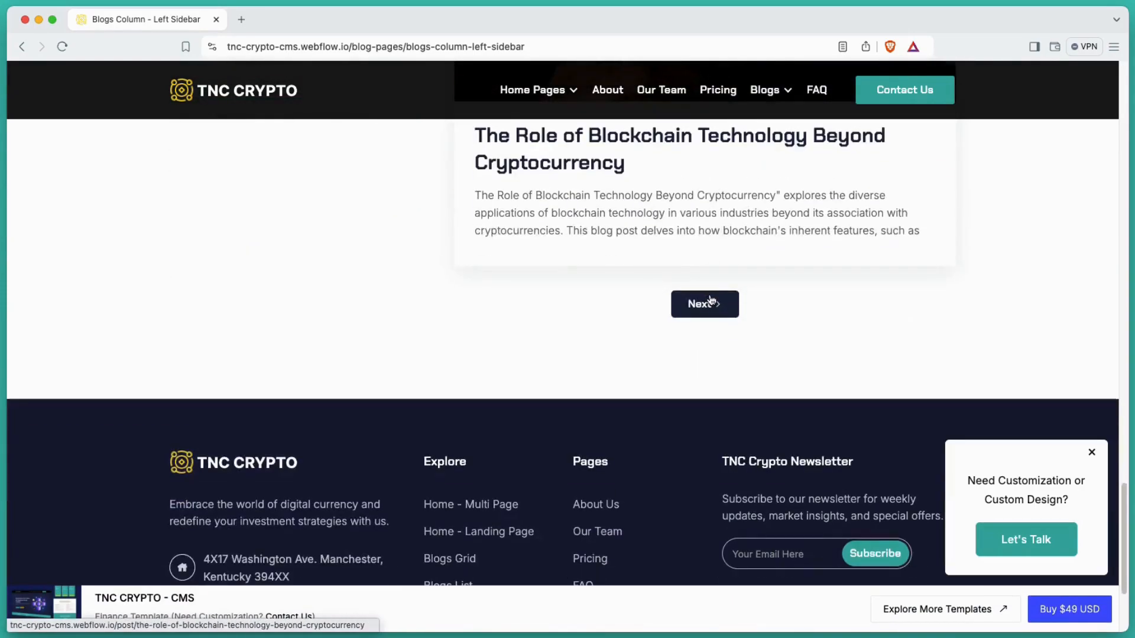
Open the Blogs Details page and look through the full sample article down to the footer.
{"action": "mouse_move", "coordinate": [787, 95]}
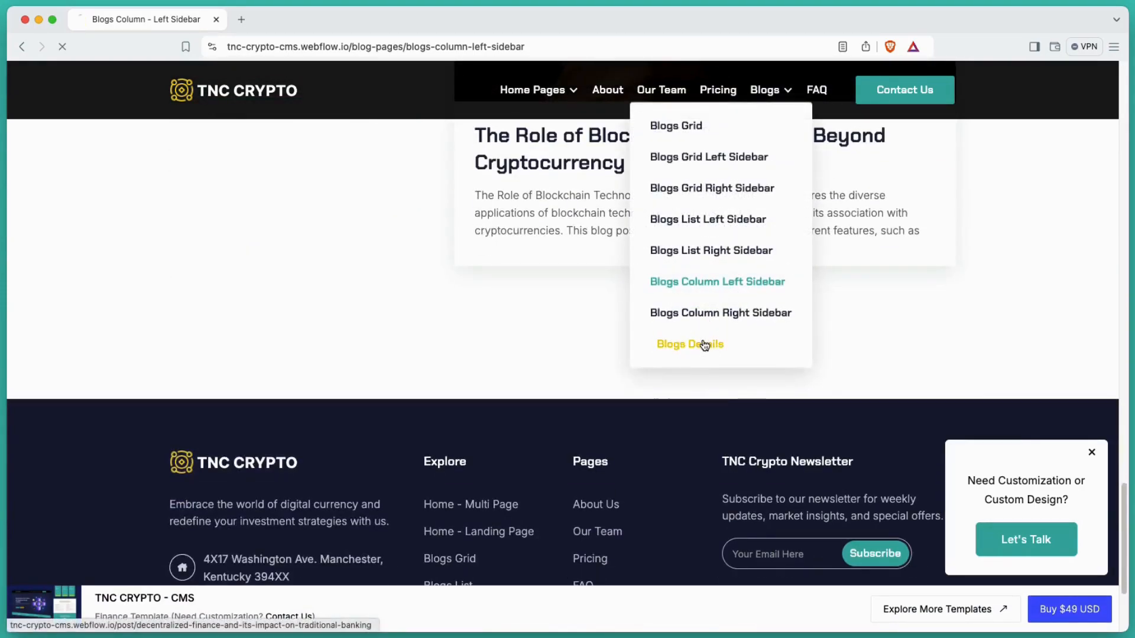
{"action": "left_click", "coordinate": [691, 343]}
{"action": "scroll", "coordinate": [703, 340], "scroll_direction": "down", "scroll_amount": 10}
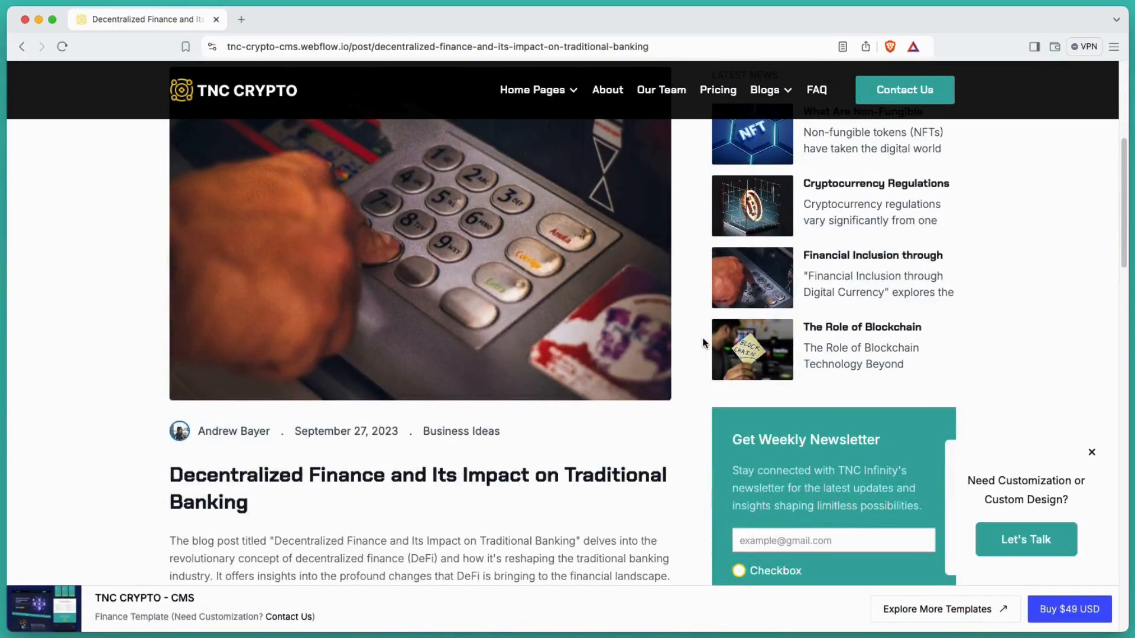
{"action": "scroll", "coordinate": [702, 343], "scroll_direction": "down", "scroll_amount": 10}
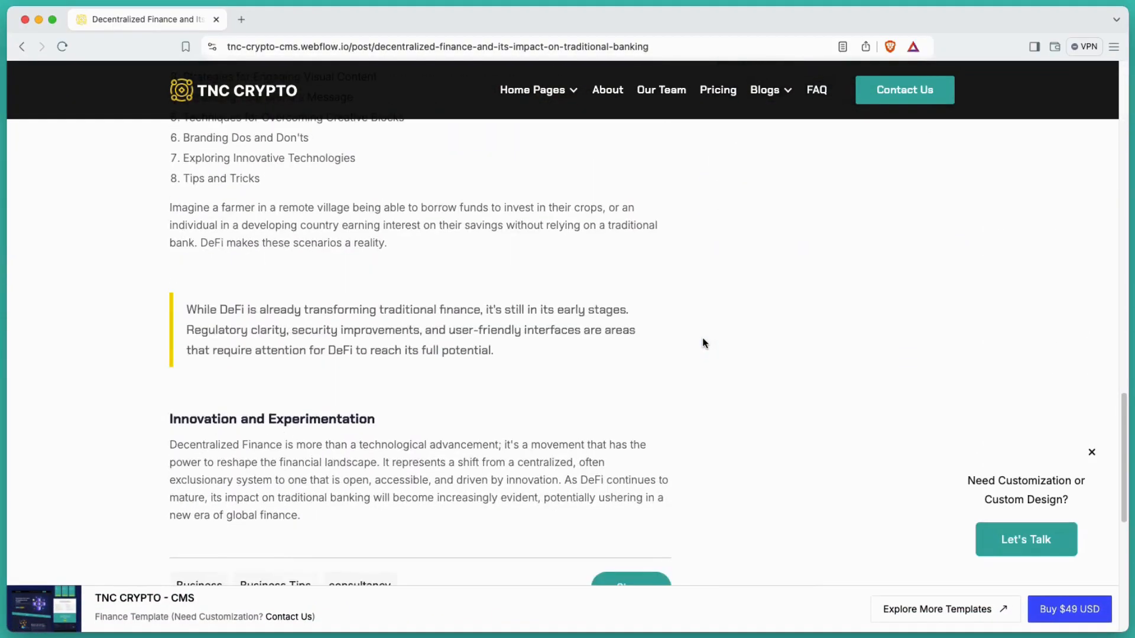
{"action": "scroll", "coordinate": [702, 343], "scroll_direction": "down", "scroll_amount": 5}
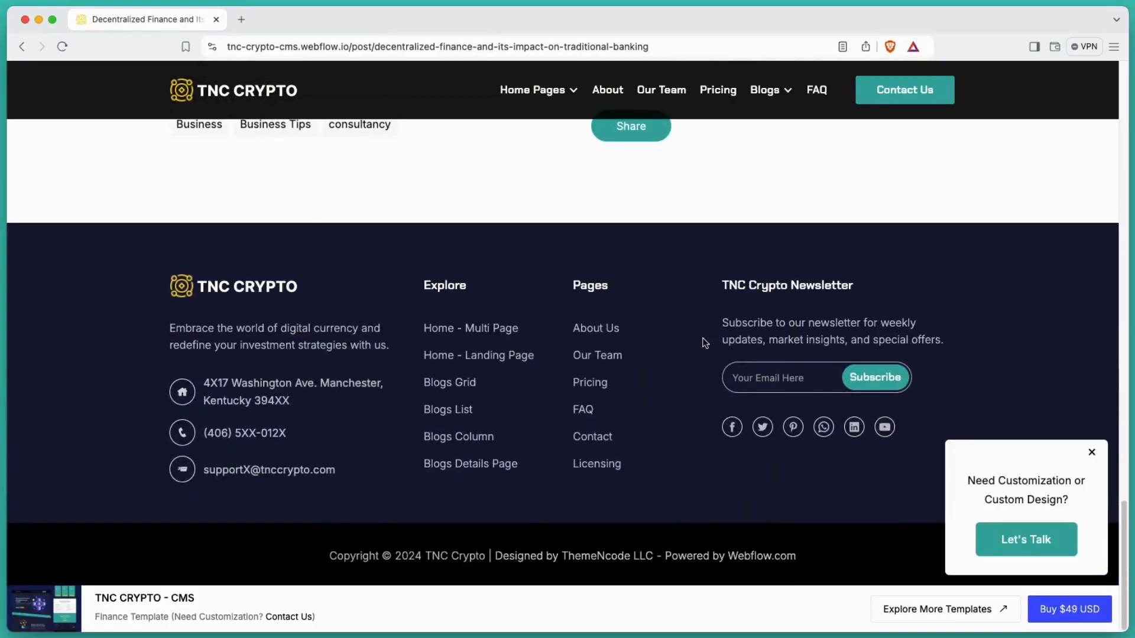
View the FAQ page down to its footer, followed by the Contact page with its message form.
{"action": "left_click", "coordinate": [814, 93]}
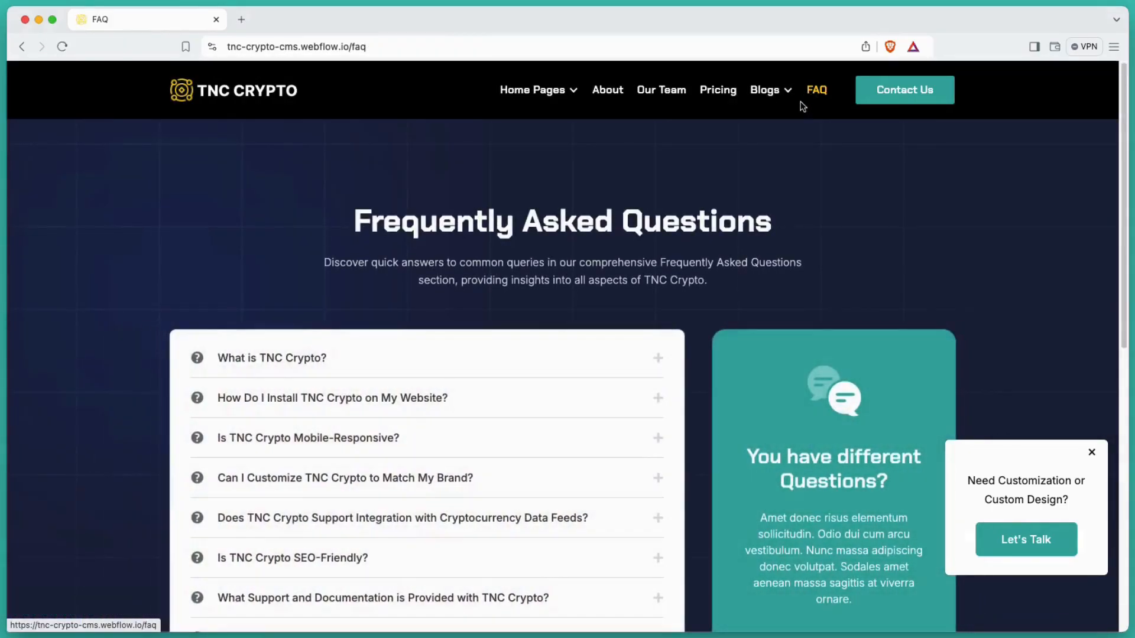
{"action": "scroll", "coordinate": [762, 442], "scroll_direction": "down", "scroll_amount": 10}
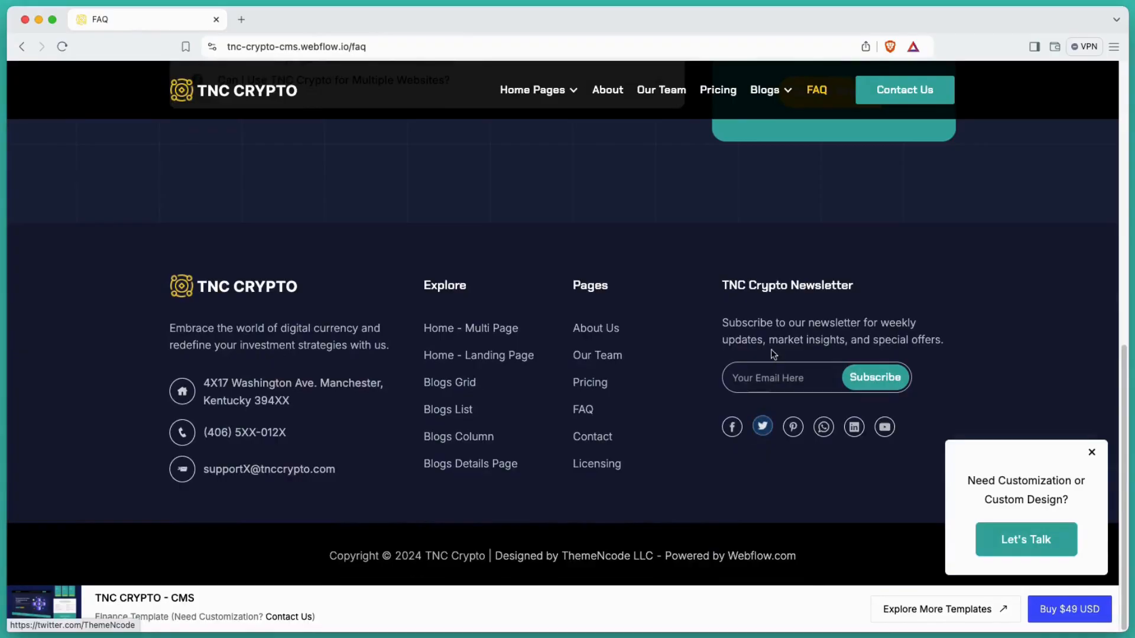
{"action": "left_click", "coordinate": [898, 91]}
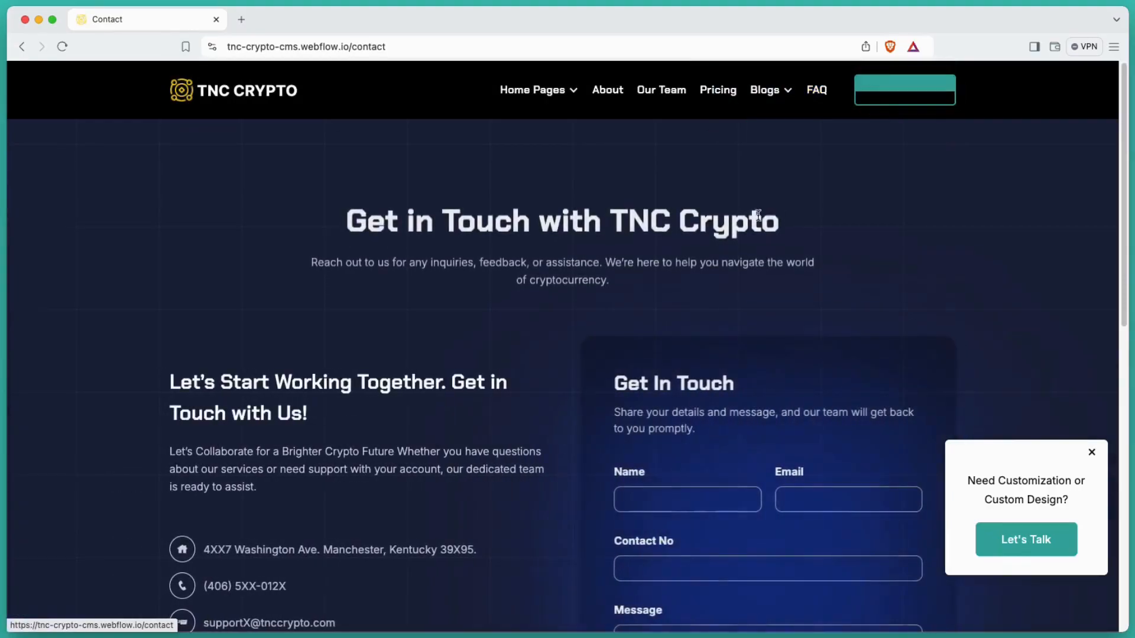
{"action": "scroll", "coordinate": [682, 277], "scroll_direction": "down", "scroll_amount": 6}
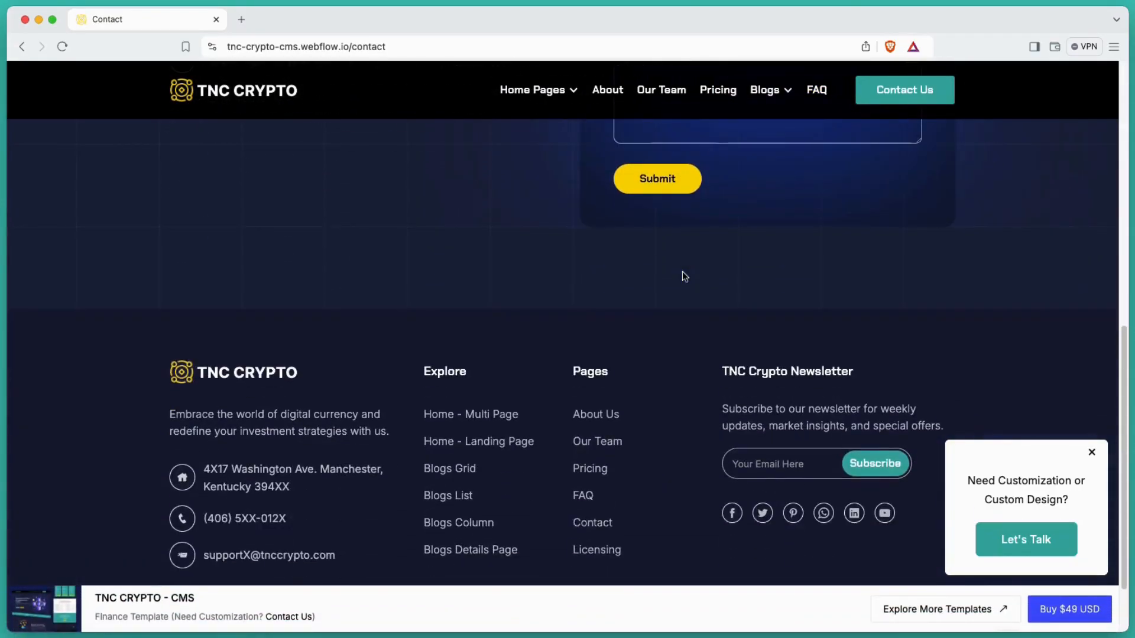
Open the Home - Landing Page and look through its sections down to the Get in Touch with TNC Crypto area.
{"action": "mouse_move", "coordinate": [566, 95]}
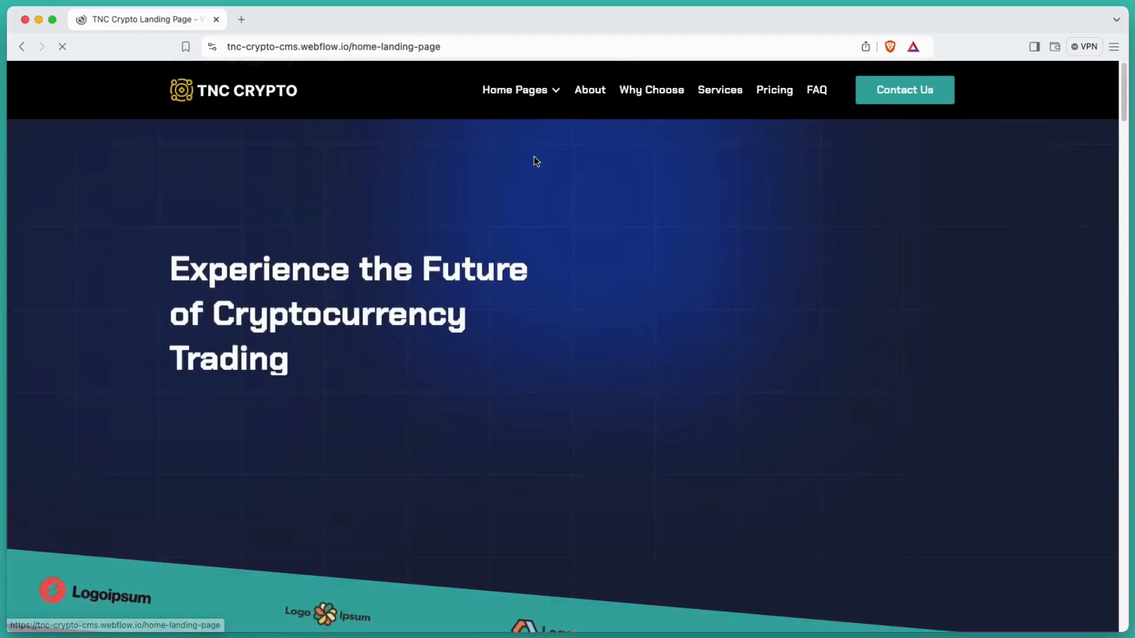
{"action": "scroll", "coordinate": [534, 156], "scroll_direction": "down", "scroll_amount": 10}
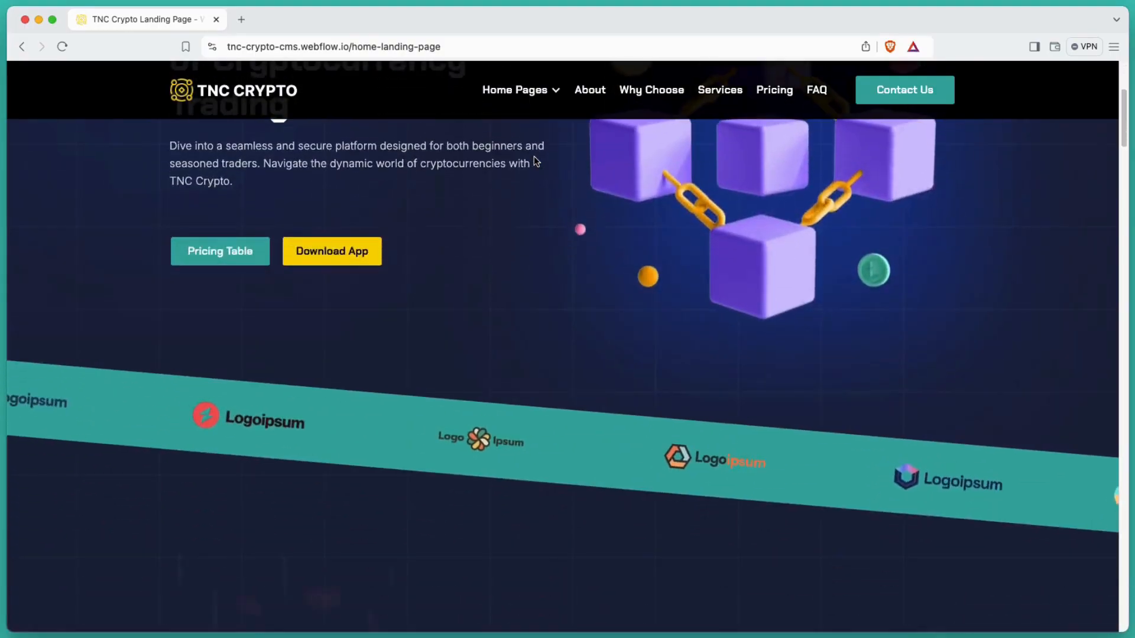
{"action": "scroll", "coordinate": [533, 160], "scroll_direction": "down", "scroll_amount": 15}
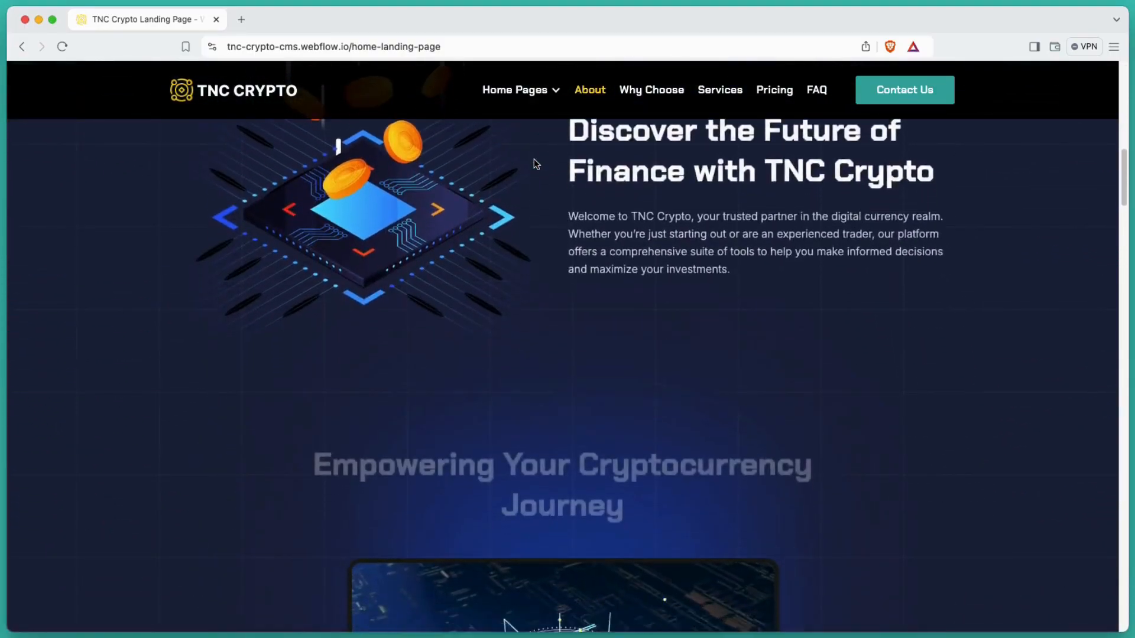
{"action": "scroll", "coordinate": [533, 164], "scroll_direction": "down", "scroll_amount": 5}
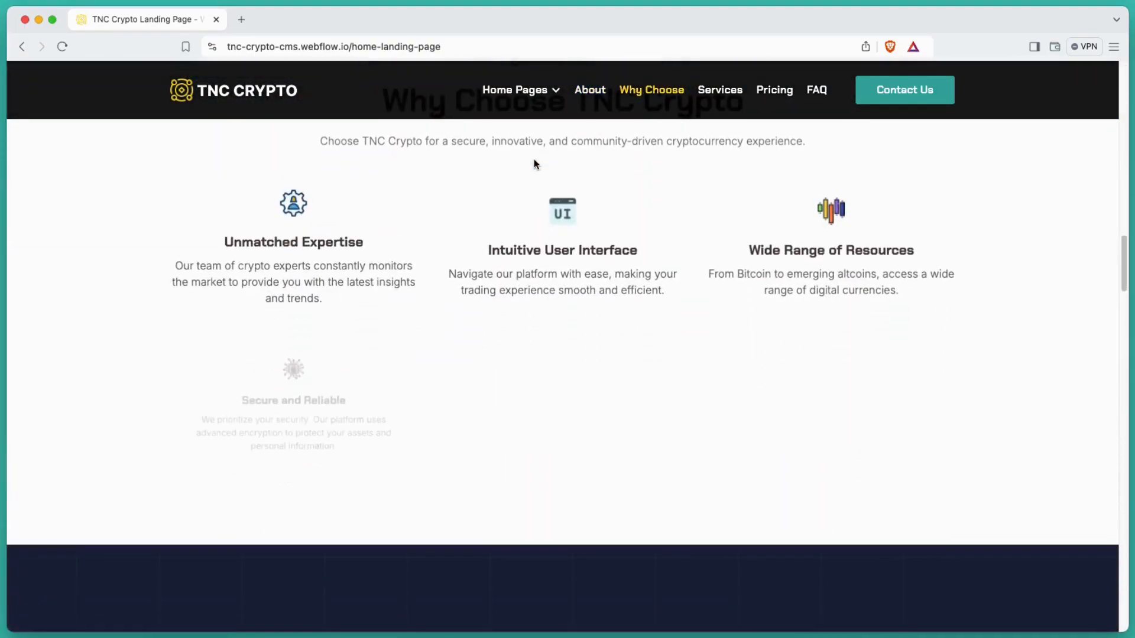
{"action": "scroll", "coordinate": [534, 164], "scroll_direction": "down", "scroll_amount": 6}
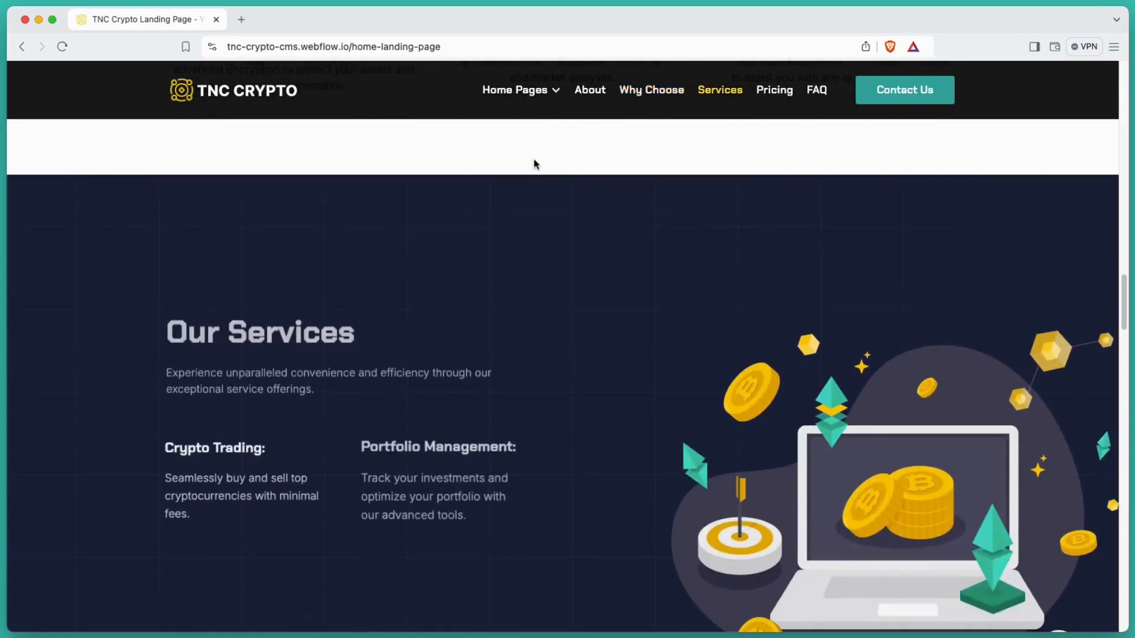
{"action": "scroll", "coordinate": [533, 164], "scroll_direction": "down", "scroll_amount": 10}
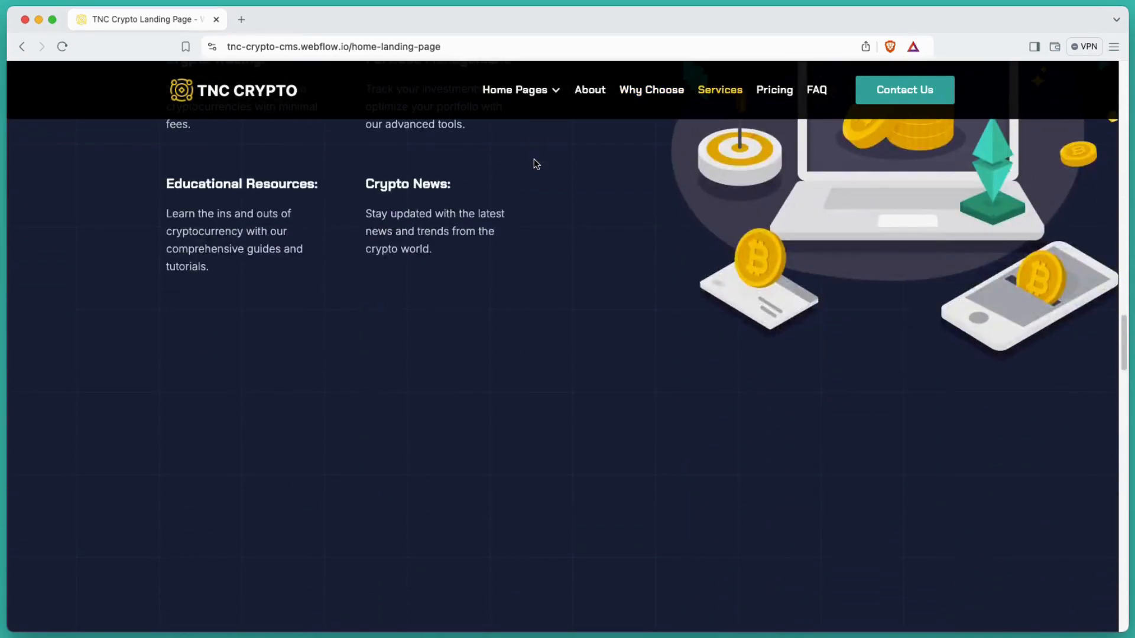
{"action": "scroll", "coordinate": [534, 158], "scroll_direction": "down", "scroll_amount": 12}
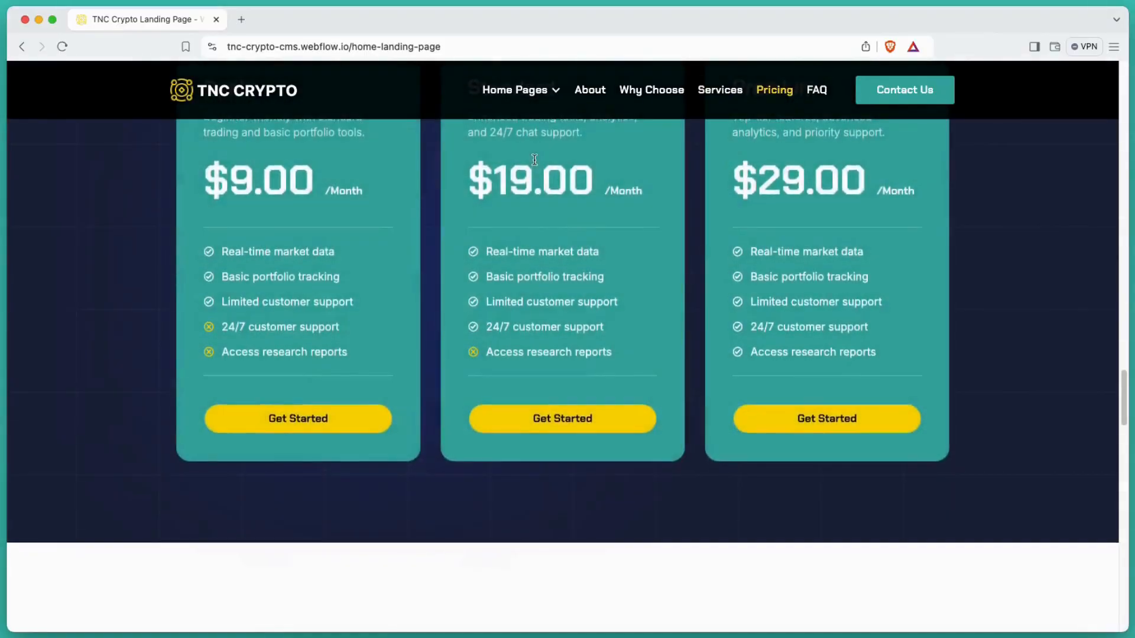
{"action": "scroll", "coordinate": [534, 163], "scroll_direction": "down", "scroll_amount": 12}
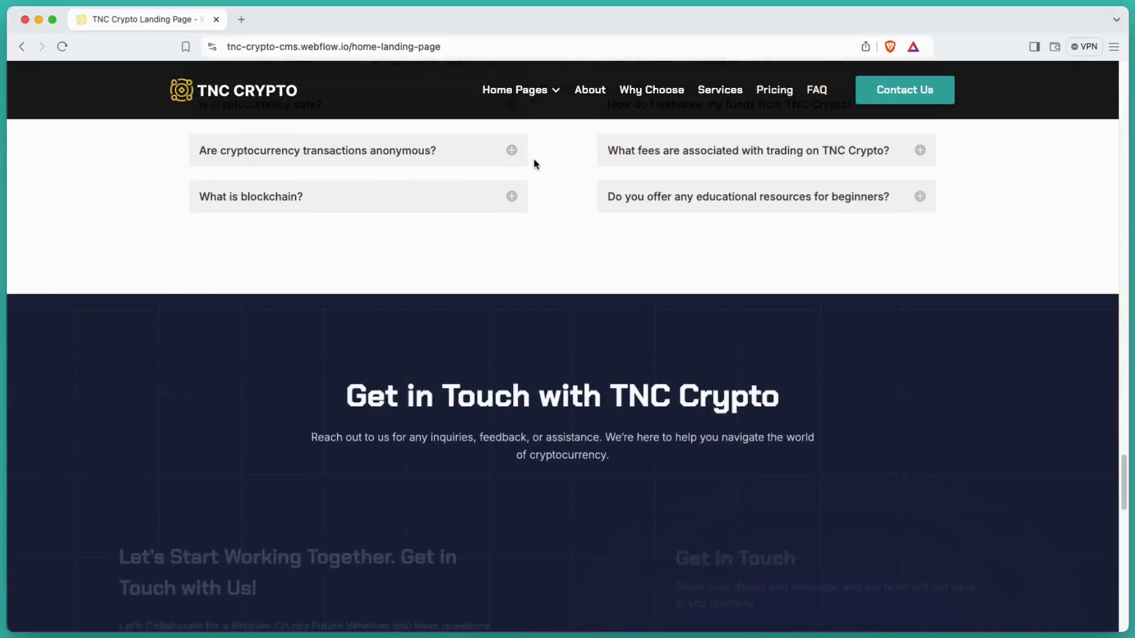
{"action": "scroll", "coordinate": [534, 159], "scroll_direction": "down", "scroll_amount": 10}
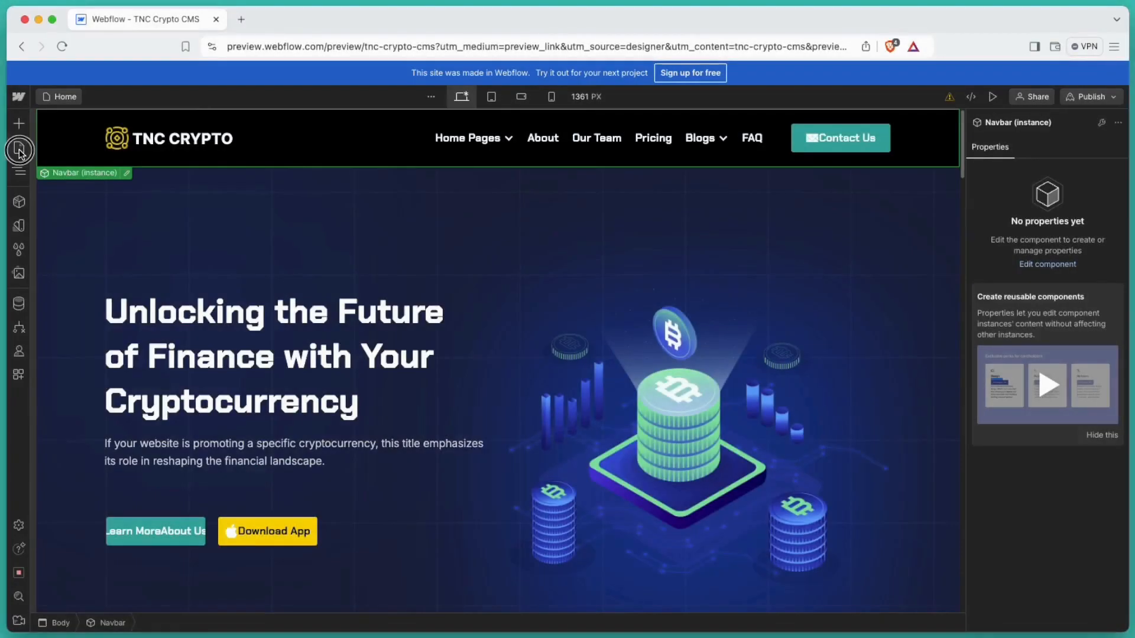
Review the site's page list, and open the navbar component's main logo to view its image settings.
{"action": "left_click", "coordinate": [19, 149]}
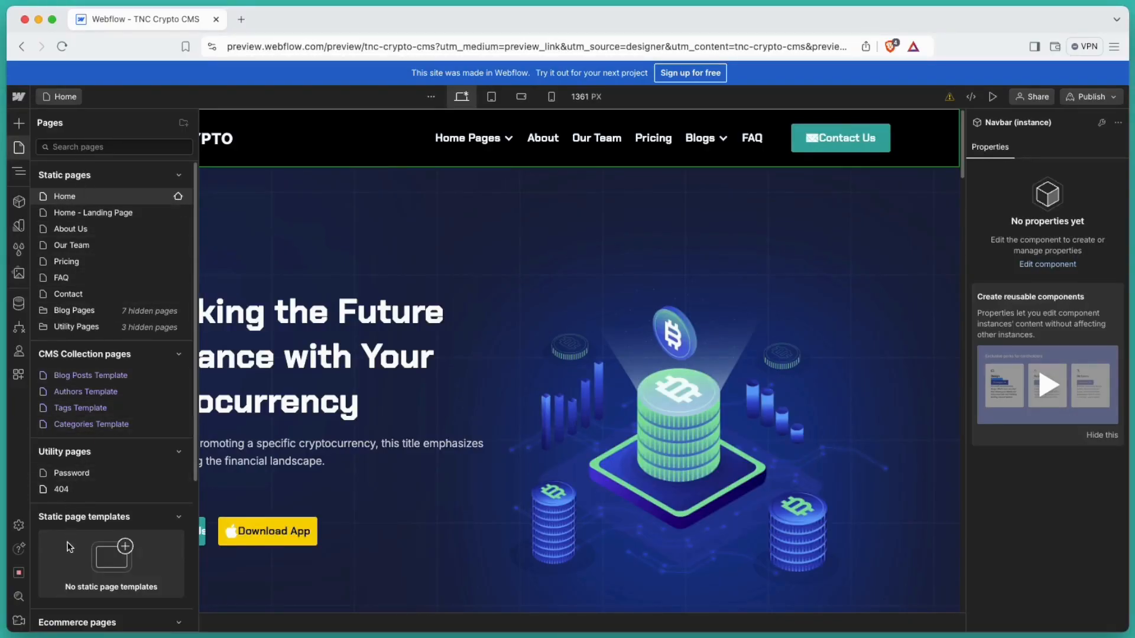
{"action": "left_click", "coordinate": [20, 150]}
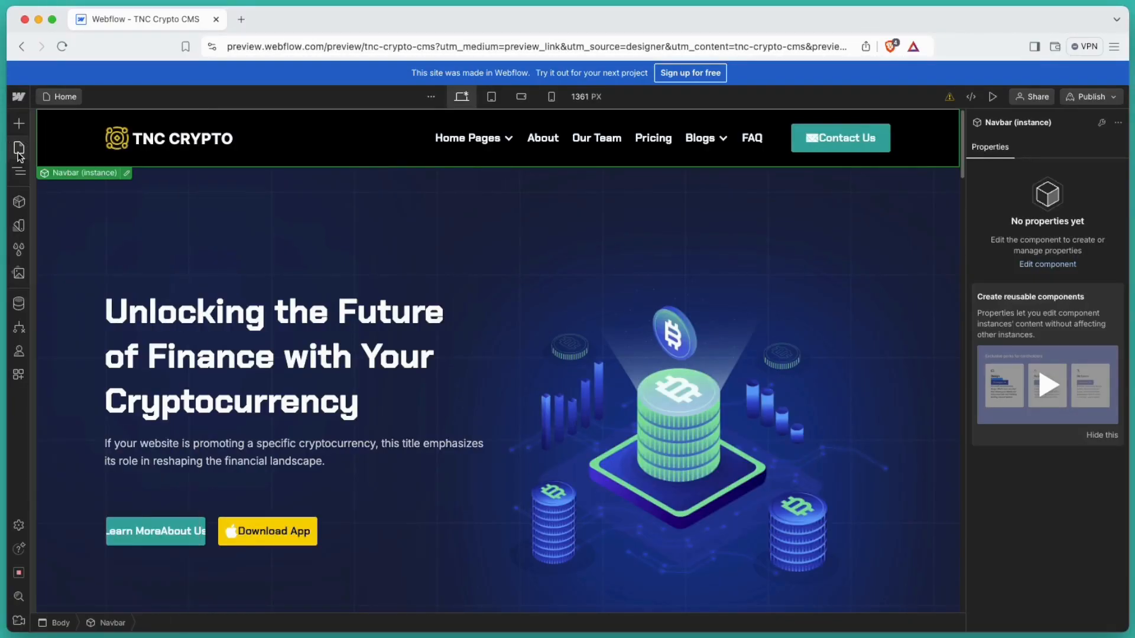
{"action": "double_click", "coordinate": [162, 145]}
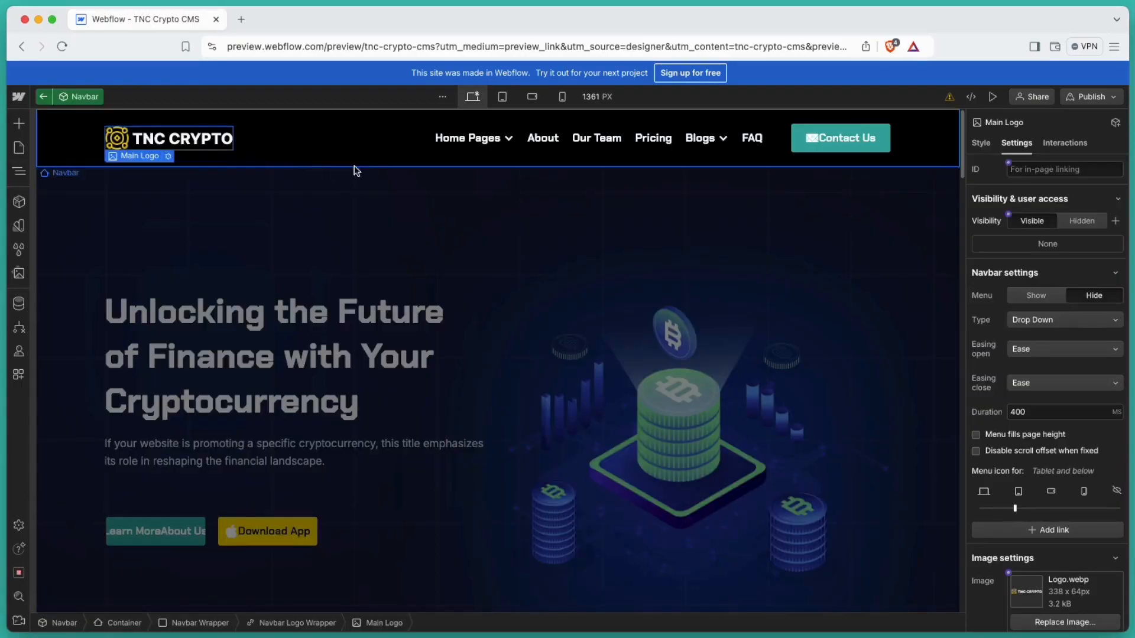
{"action": "scroll", "coordinate": [981, 290], "scroll_direction": "down", "scroll_amount": 5}
{"action": "scroll", "coordinate": [985, 300], "scroll_direction": "down", "scroll_amount": 4}
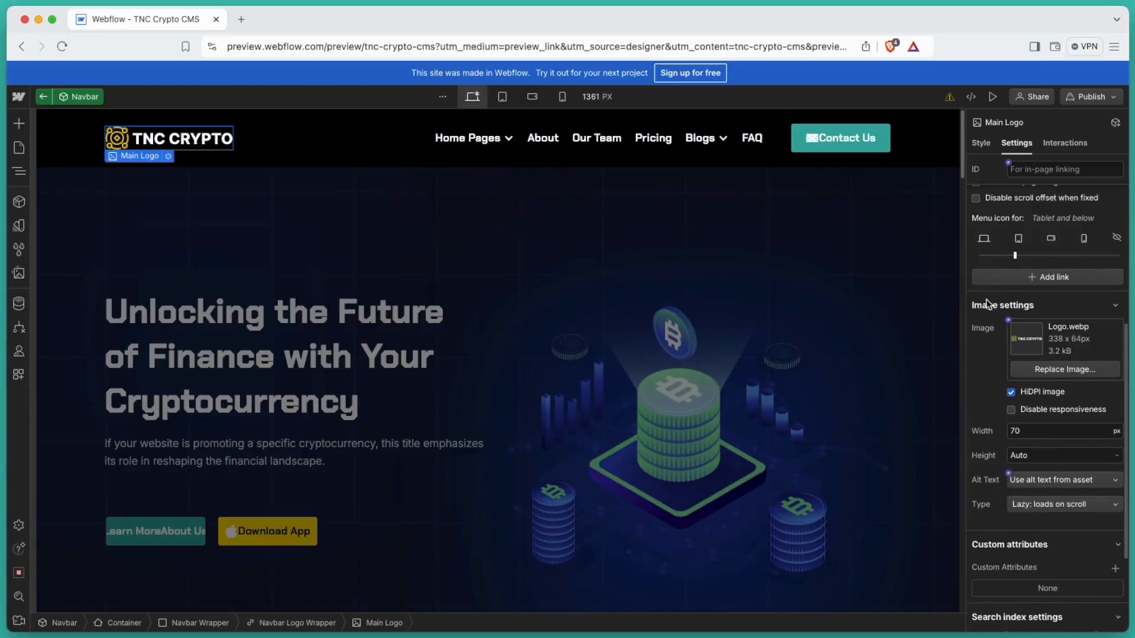
Open the image assets for replacing the main logo, and close them without choosing a replacement.
{"action": "left_click", "coordinate": [1073, 368]}
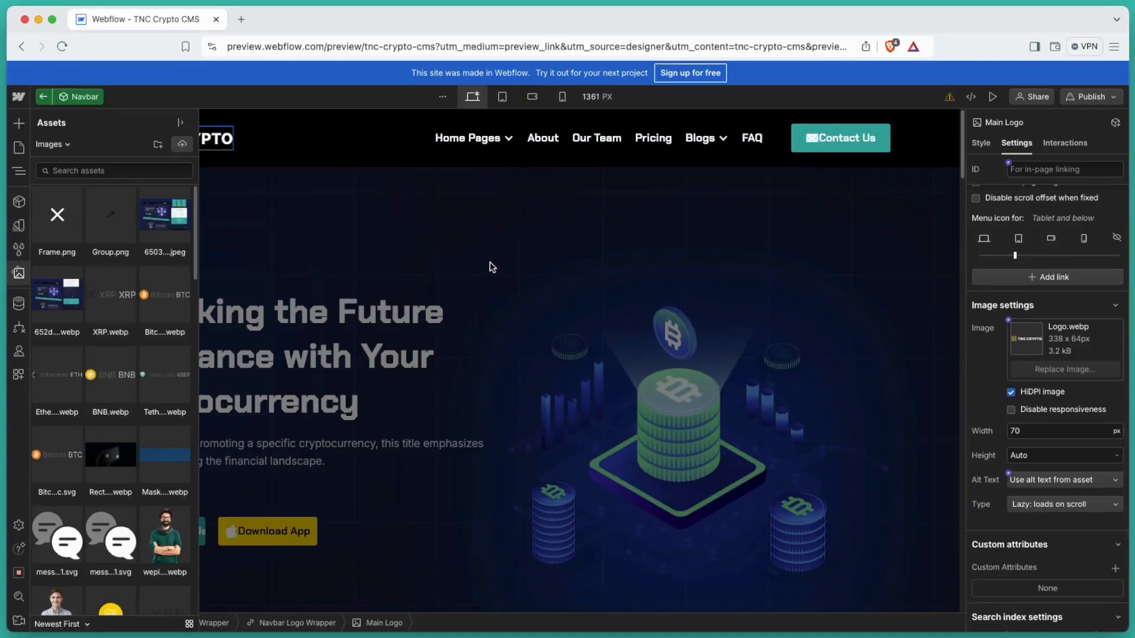
{"action": "left_click", "coordinate": [161, 239]}
{"action": "left_click", "coordinate": [154, 362]}
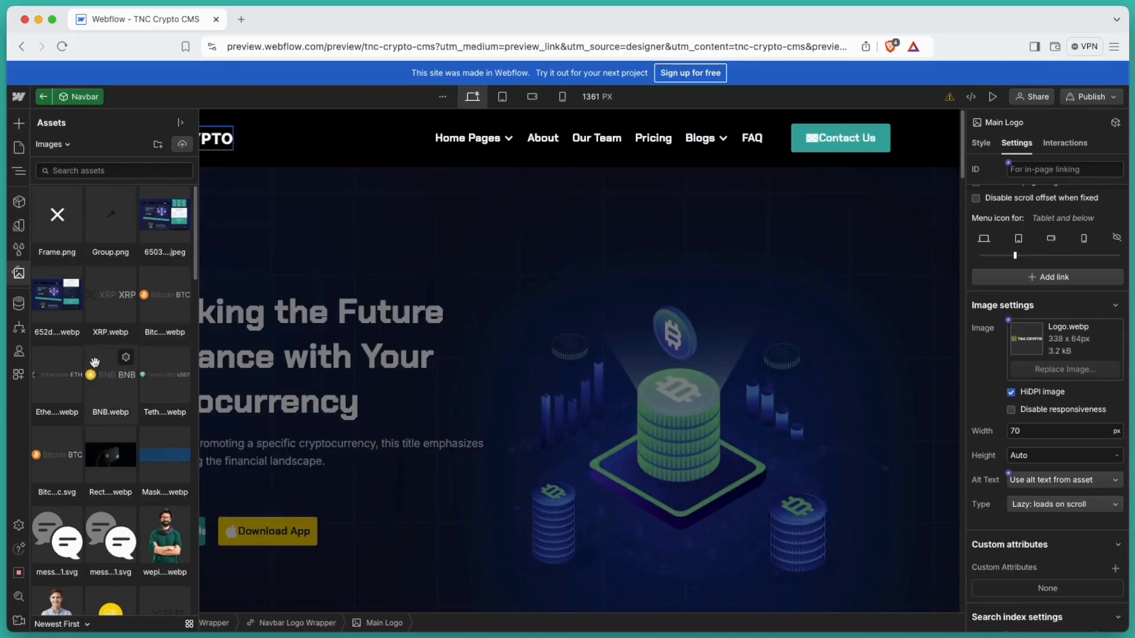
{"action": "left_click", "coordinate": [20, 275]}
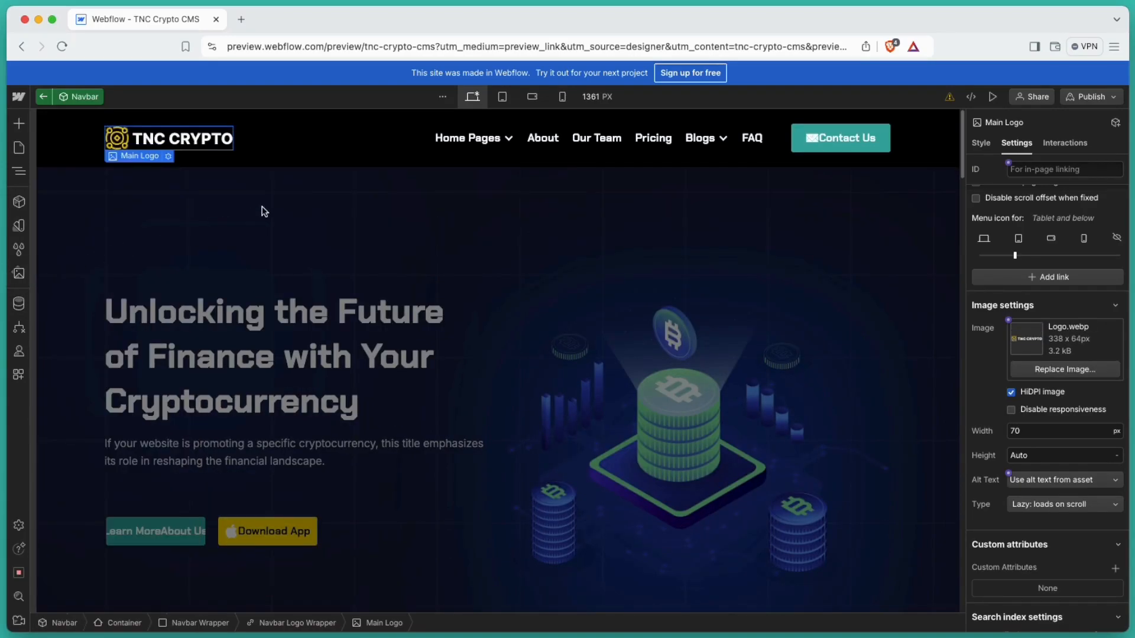
Change the text of the navbar's About link to "Our Services".
{"action": "left_click", "coordinate": [542, 139]}
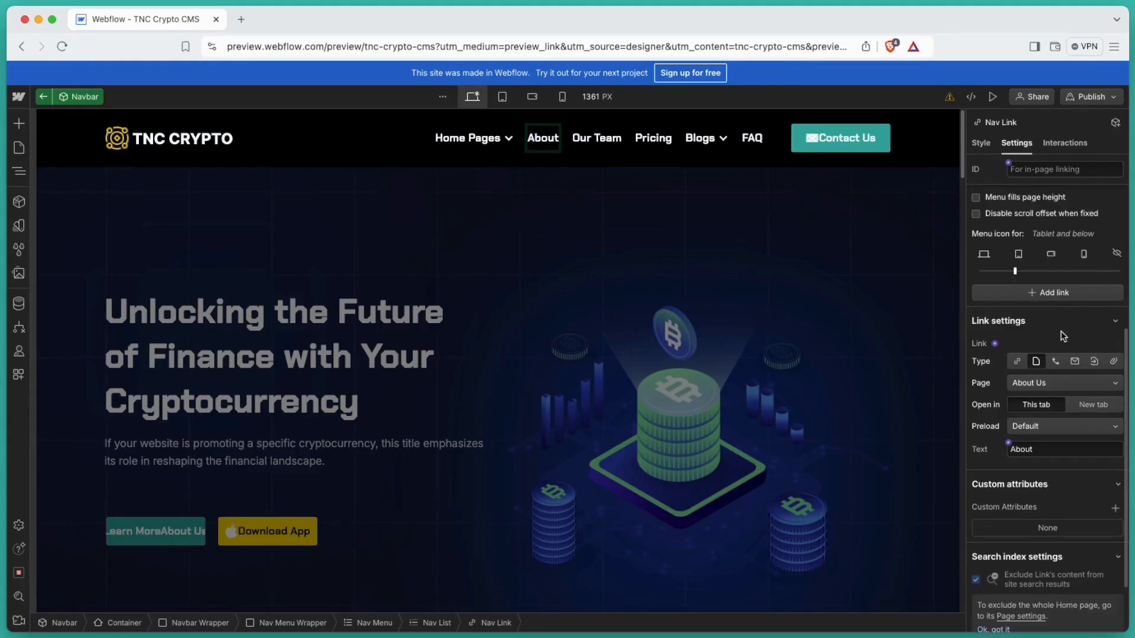
{"action": "double_click", "coordinate": [1028, 451]}
{"action": "type", "text": "Our Services"}
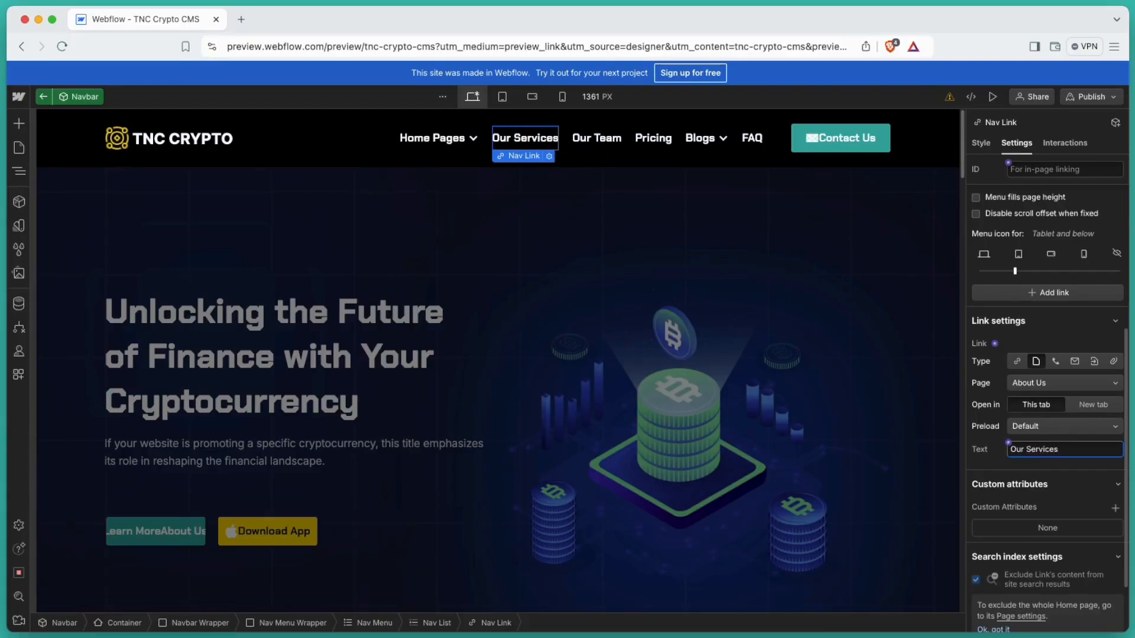
Review the Our Services link's preload and page options, keeping Default and About Us, and leave the navbar component.
{"action": "left_click", "coordinate": [1066, 433]}
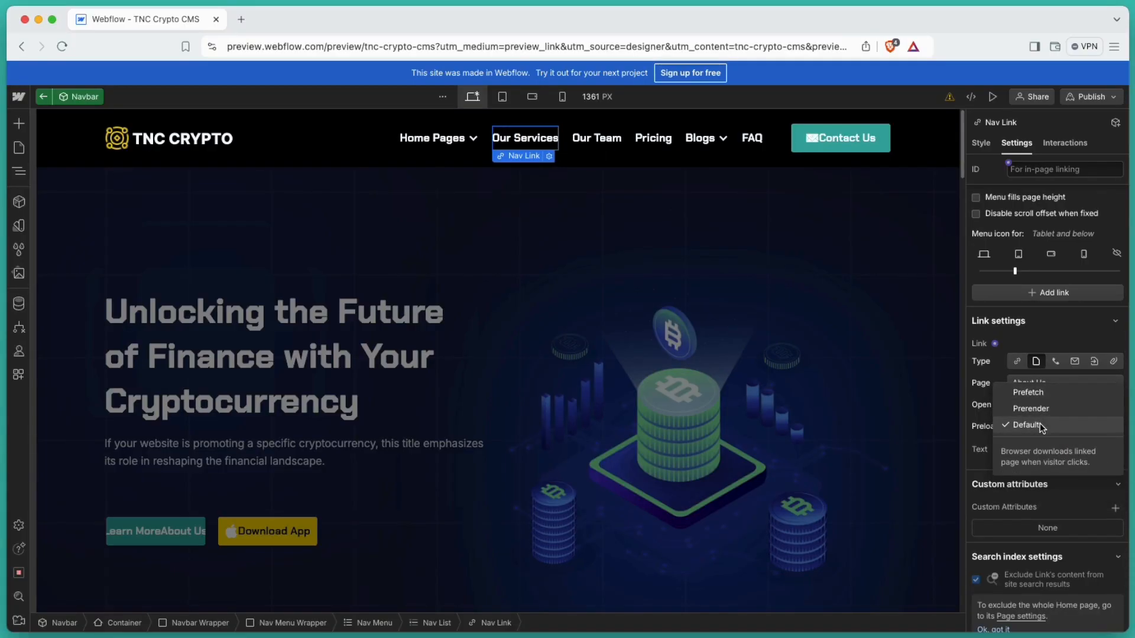
{"action": "left_click", "coordinate": [1040, 423]}
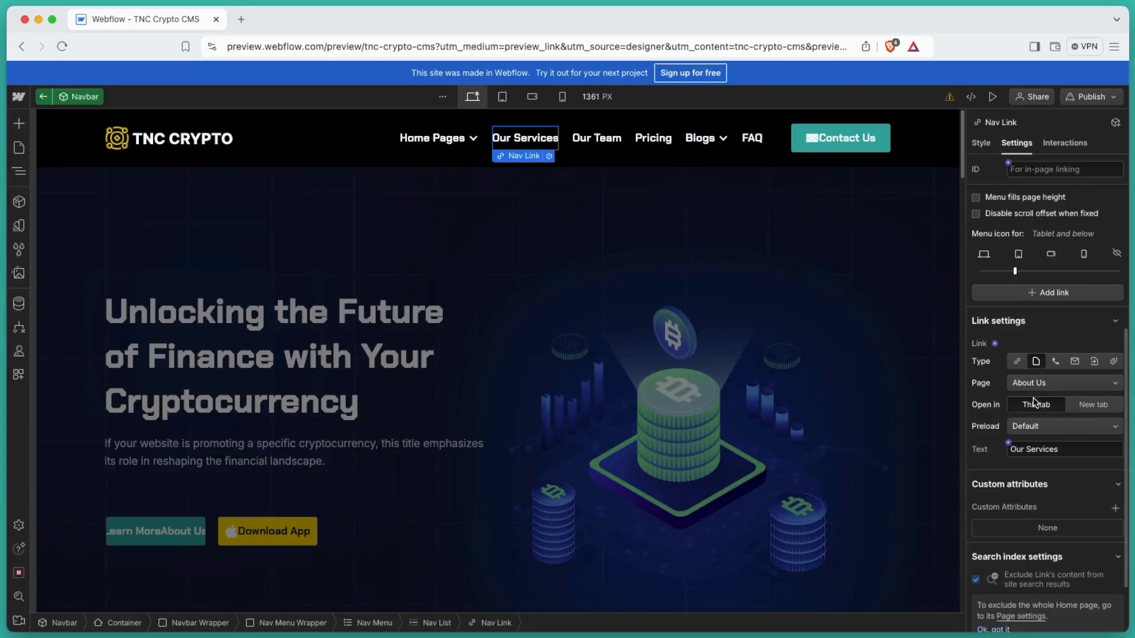
{"action": "left_click", "coordinate": [1058, 384]}
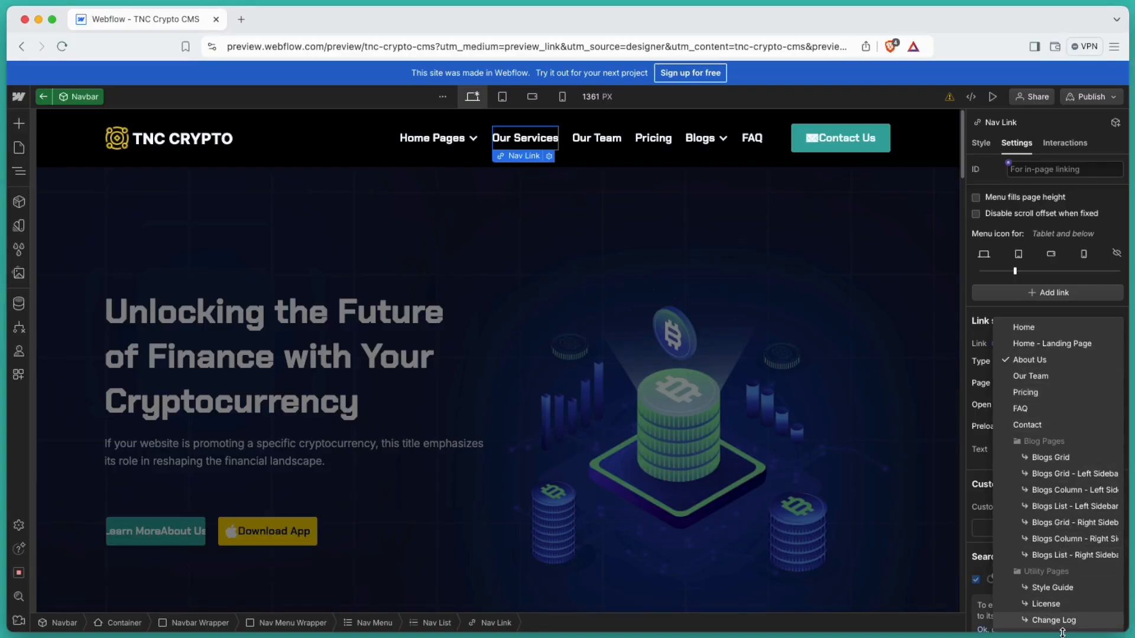
{"action": "left_click", "coordinate": [1053, 361]}
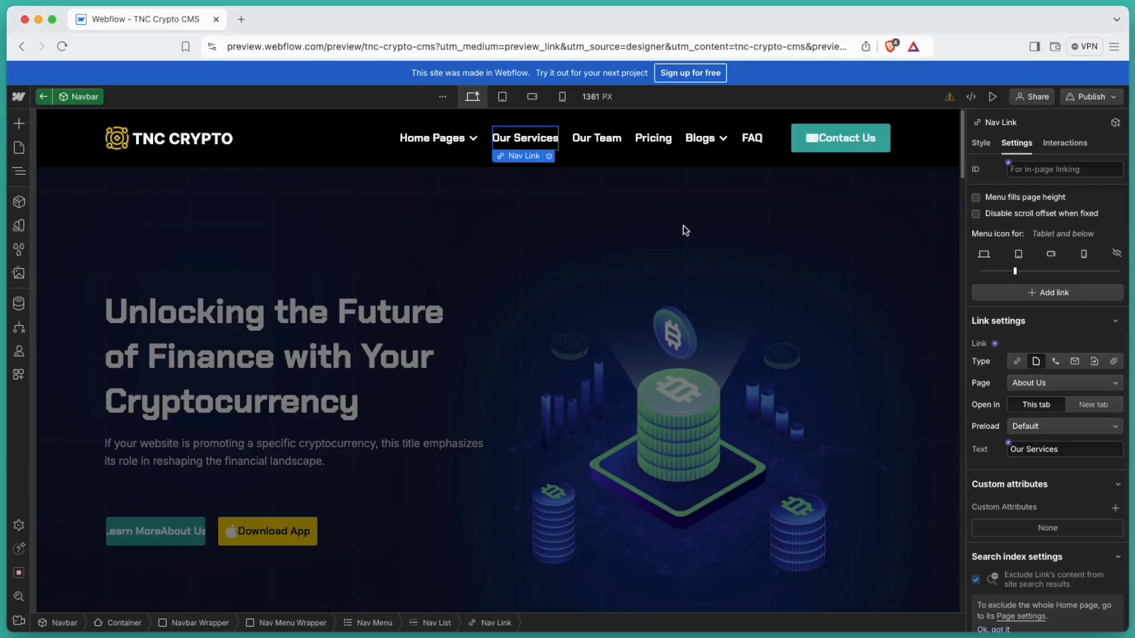
{"action": "key", "text": "Escape"}
Check the hero image's settings and change the hero title to "Welcome to ThemeNcode LLC".
{"action": "scroll", "coordinate": [609, 213], "scroll_direction": "down", "scroll_amount": 1}
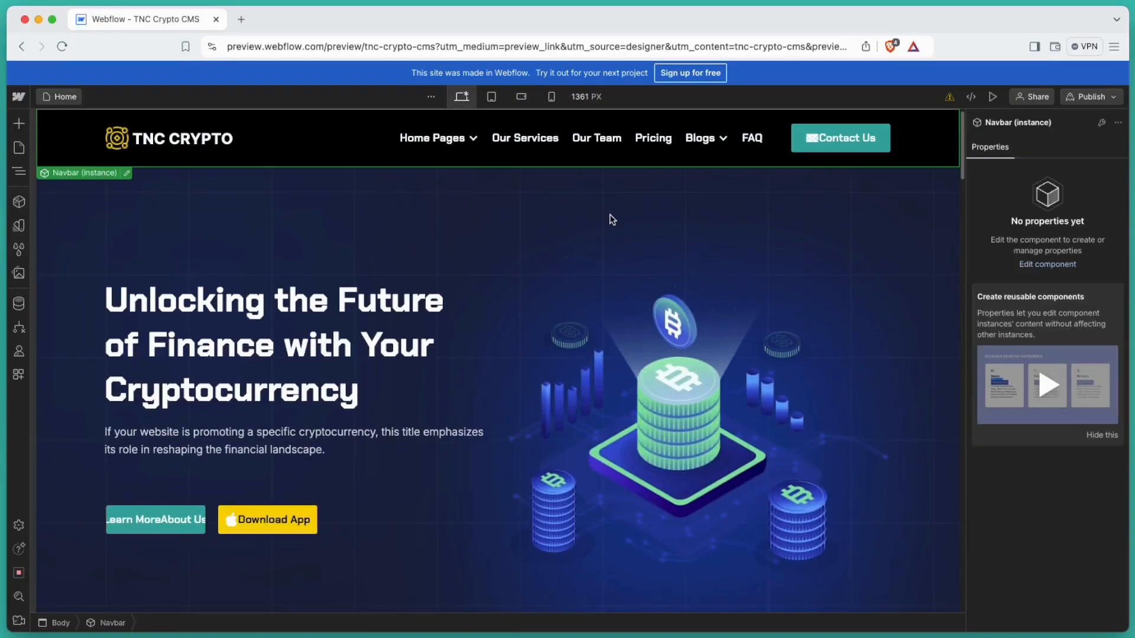
{"action": "left_click", "coordinate": [639, 334]}
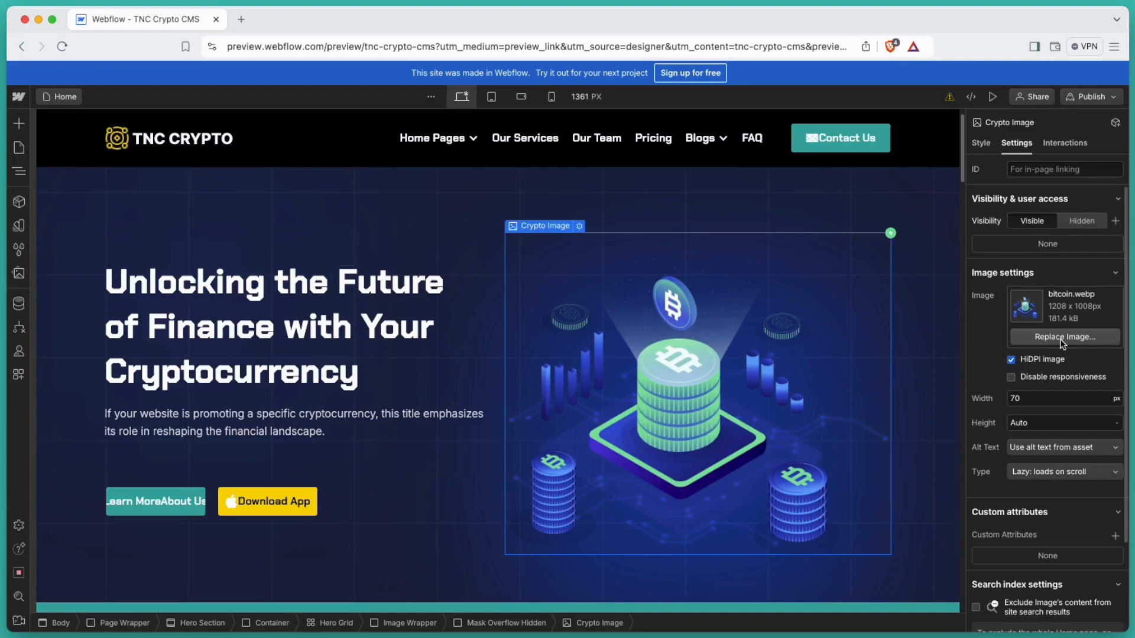
{"action": "left_click", "coordinate": [346, 324]}
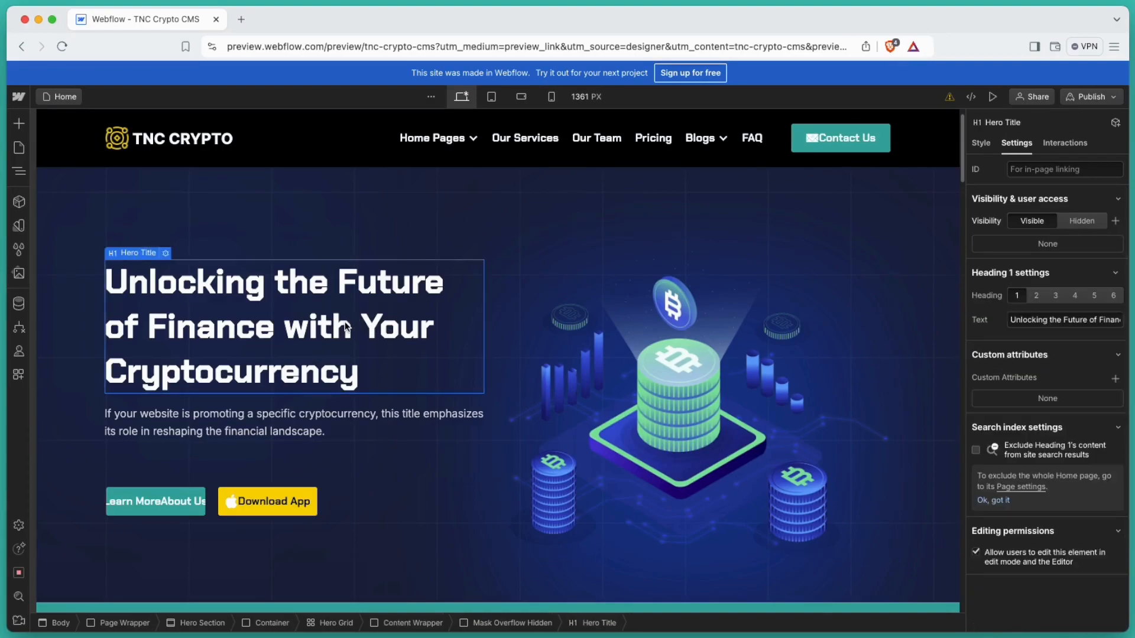
{"action": "type", "text": "Welcomne"}
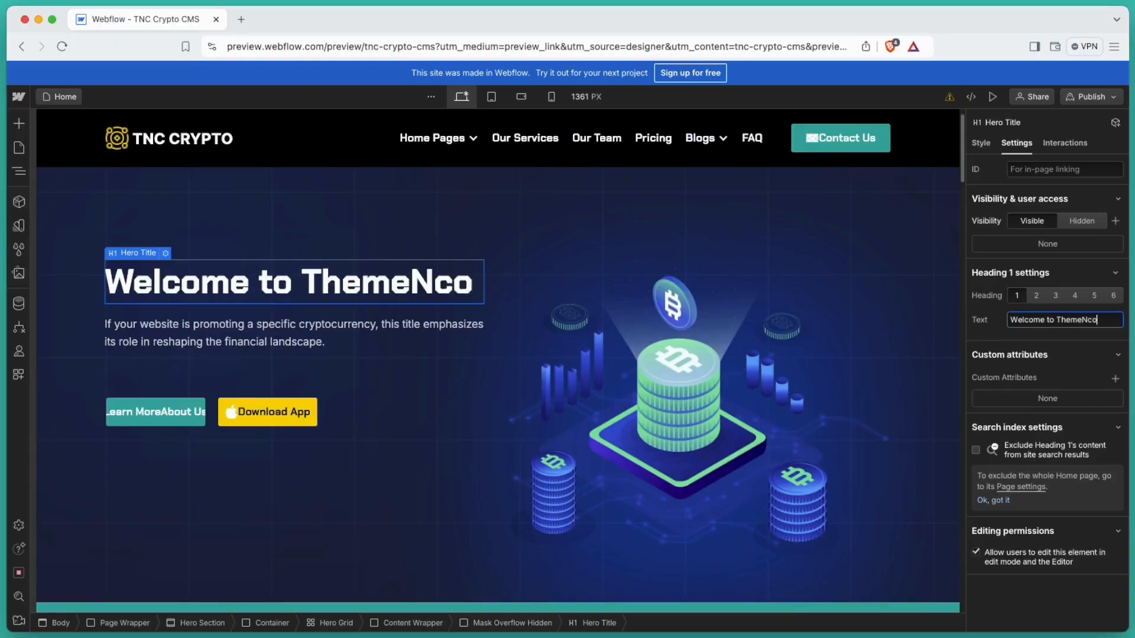
{"action": "type", "text": "ode LLC"}
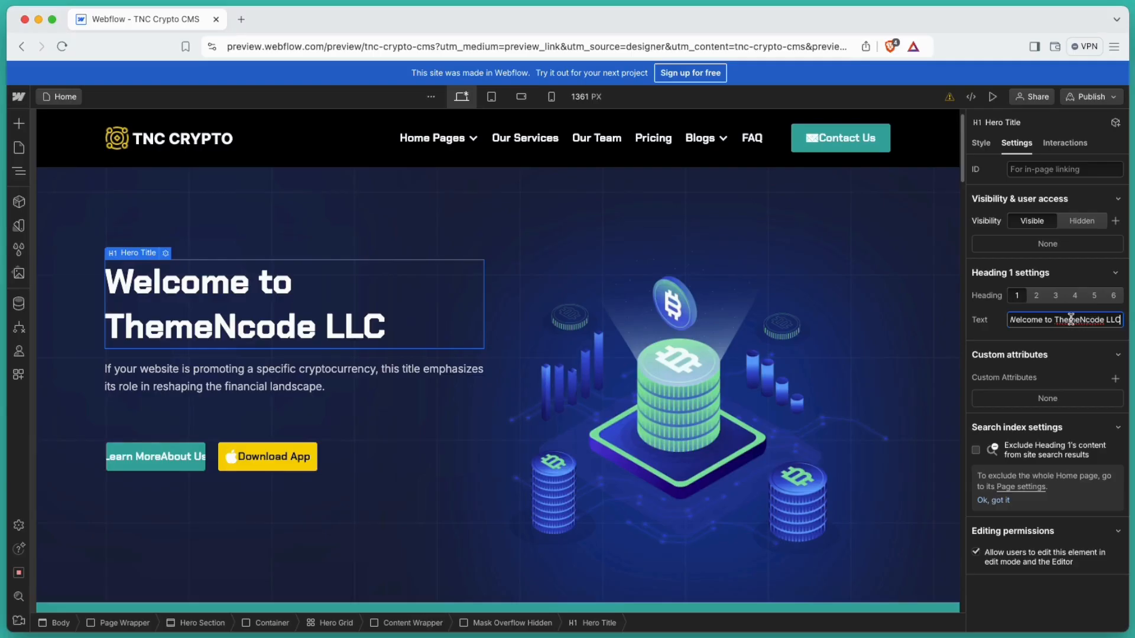
Replace the paragraph under the hero title with "This is our new crypto site".
{"action": "left_click", "coordinate": [158, 375]}
{"action": "left_click", "coordinate": [1040, 322]}
{"action": "key", "text": "super+a"}
{"action": "type", "text": "This"}
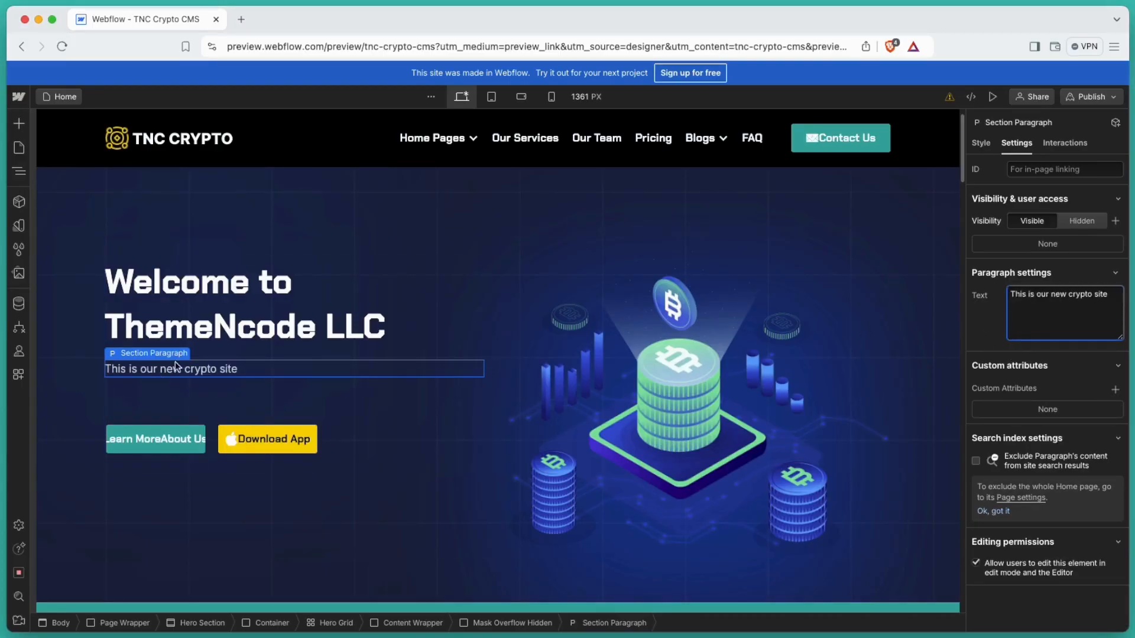
Change the Learn More hover text of the teal hero button to "Click Here".
{"action": "double_click", "coordinate": [159, 442]}
{"action": "triple_click", "coordinate": [1026, 293]}
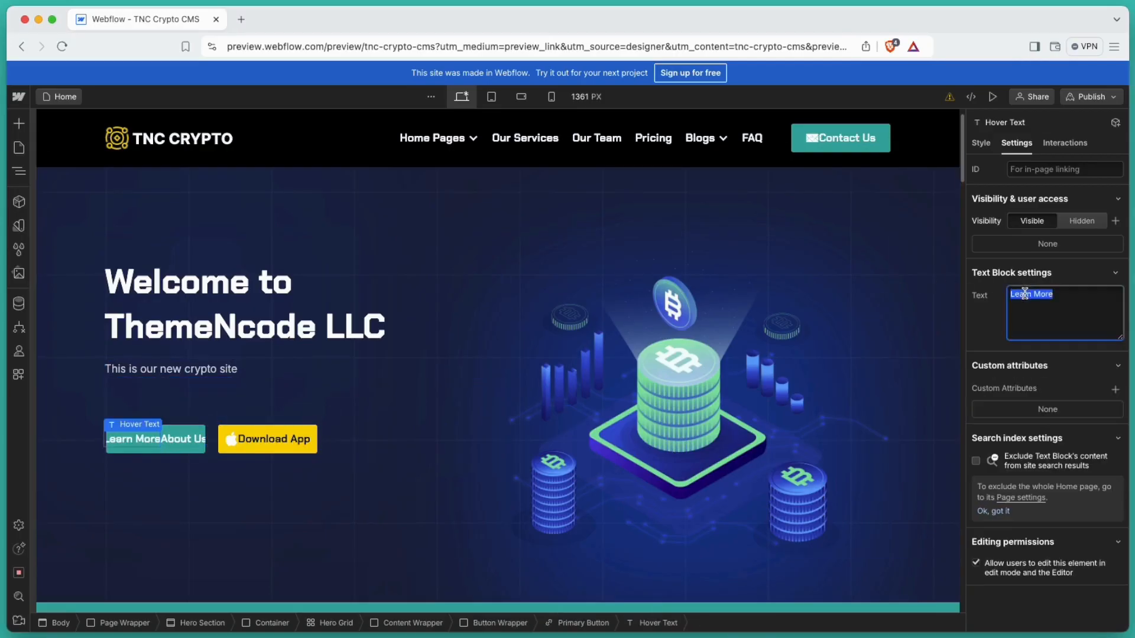
{"action": "left_click", "coordinate": [391, 422]}
Examine the image settings of a partner logo and the text setting of the Top cryptocurrencies heading.
{"action": "scroll", "coordinate": [391, 422], "scroll_direction": "down", "scroll_amount": 5}
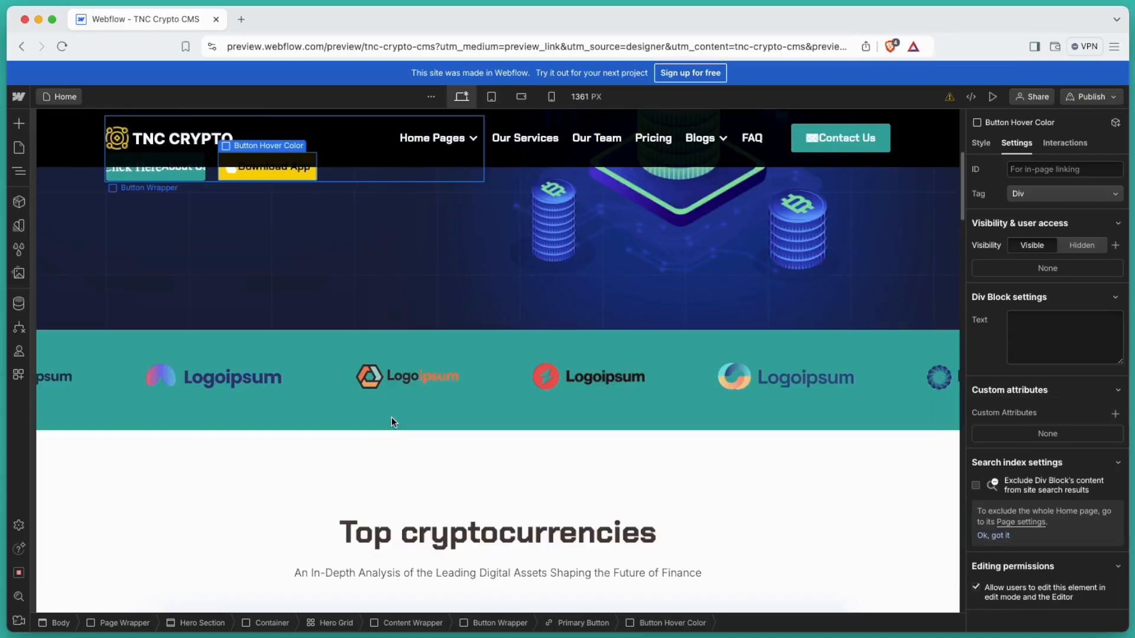
{"action": "left_click", "coordinate": [232, 378]}
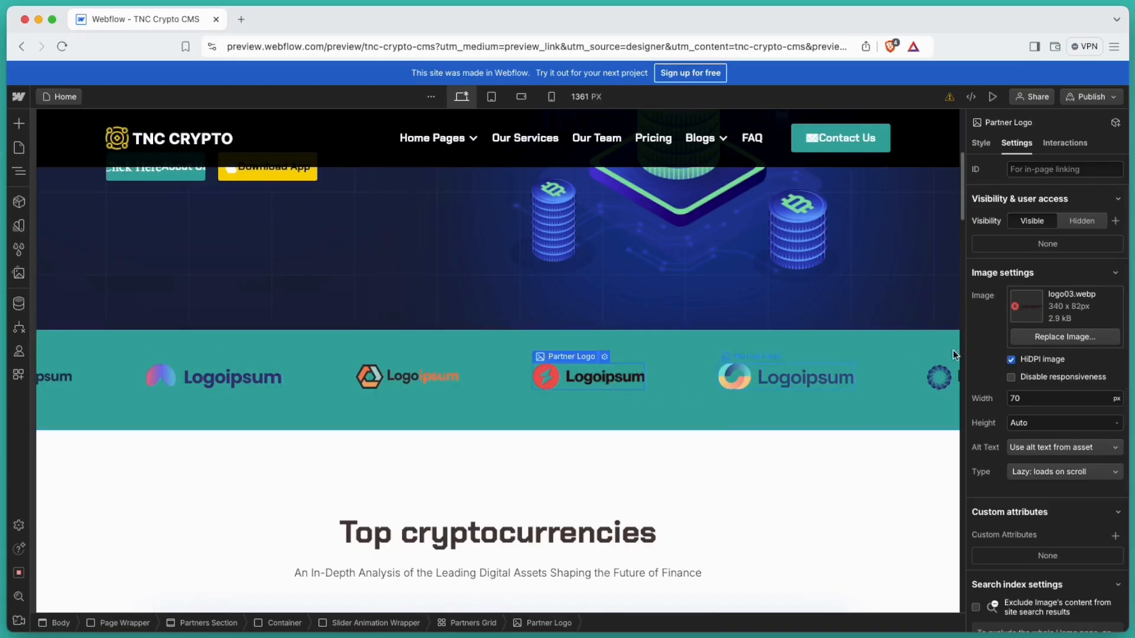
{"action": "scroll", "coordinate": [824, 391], "scroll_direction": "down", "scroll_amount": 4}
{"action": "left_click", "coordinate": [597, 305]}
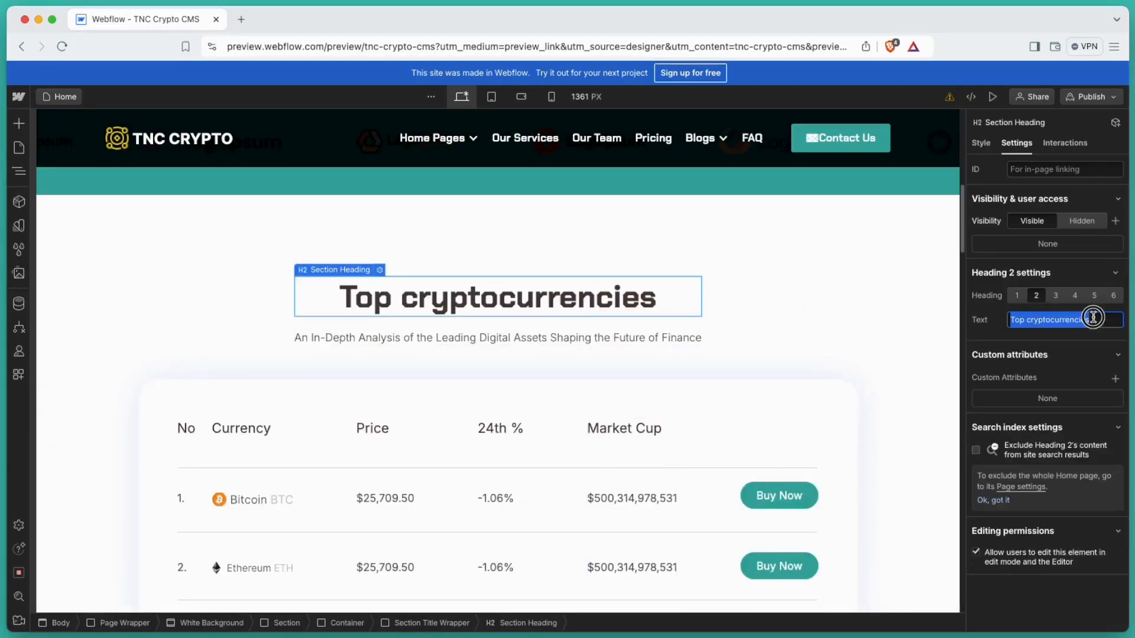
Examine the text settings of the market cap, 24th % and price cells in the currency table's Bitcoin row.
{"action": "scroll", "coordinate": [737, 347], "scroll_direction": "down", "scroll_amount": 1}
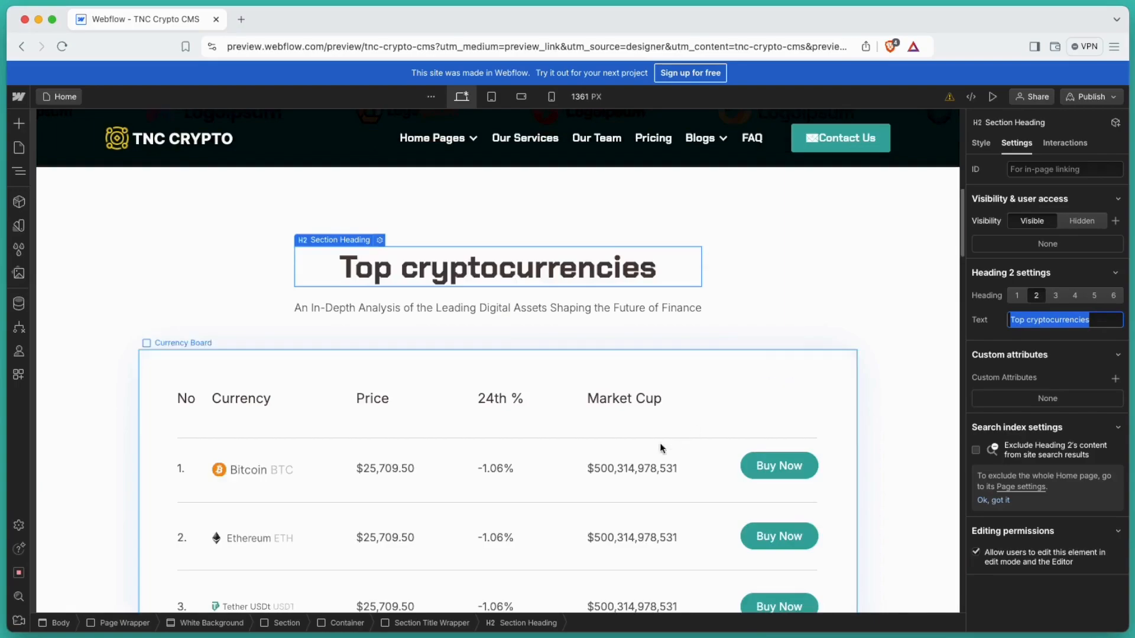
{"action": "left_click", "coordinate": [631, 468]}
{"action": "left_click", "coordinate": [502, 469]}
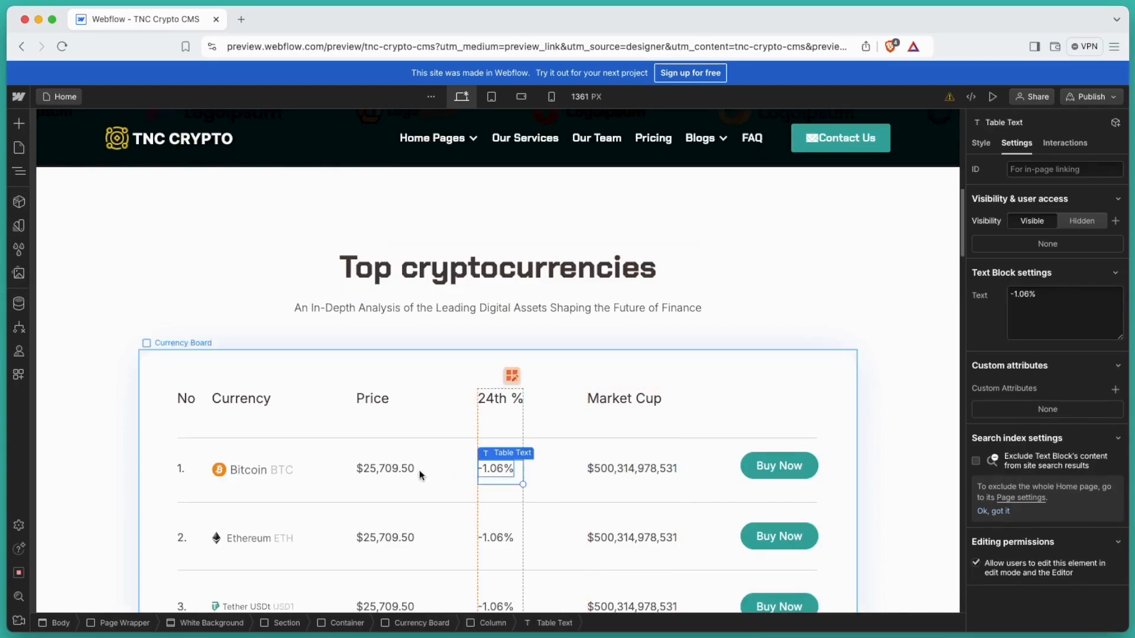
{"action": "left_click", "coordinate": [400, 470]}
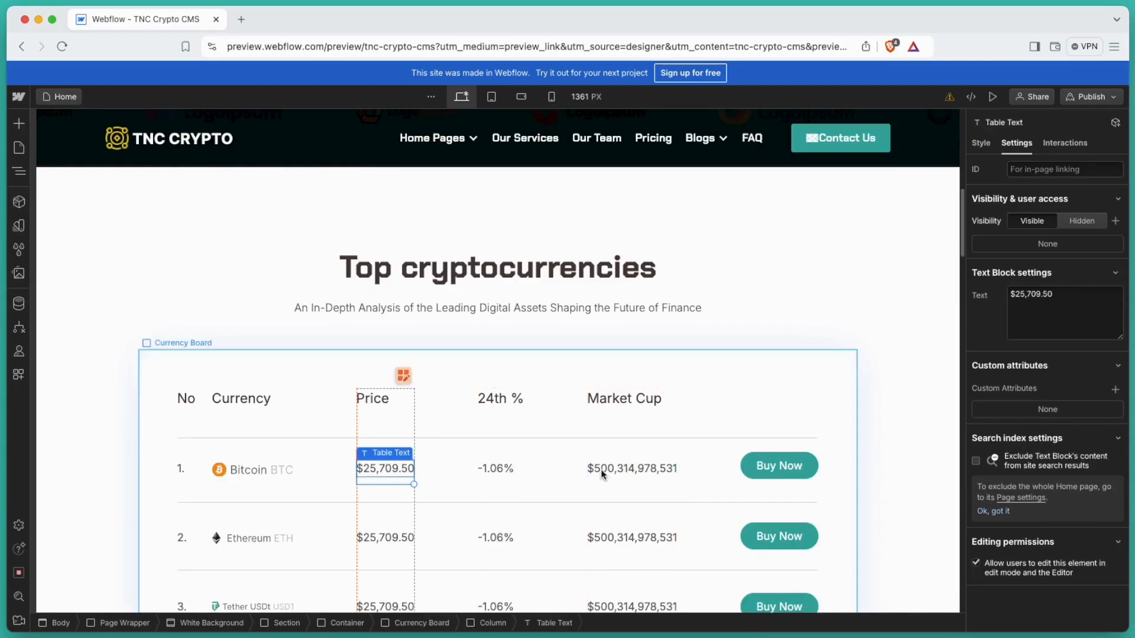
Change the Bitcoin row's Buy Now button text to "Click Here" and choose Pricing as its linked page.
{"action": "left_click", "coordinate": [778, 466]}
{"action": "double_click", "coordinate": [781, 466]}
{"action": "key", "text": "BackSpace"}
{"action": "type", "text": "Click Here"}
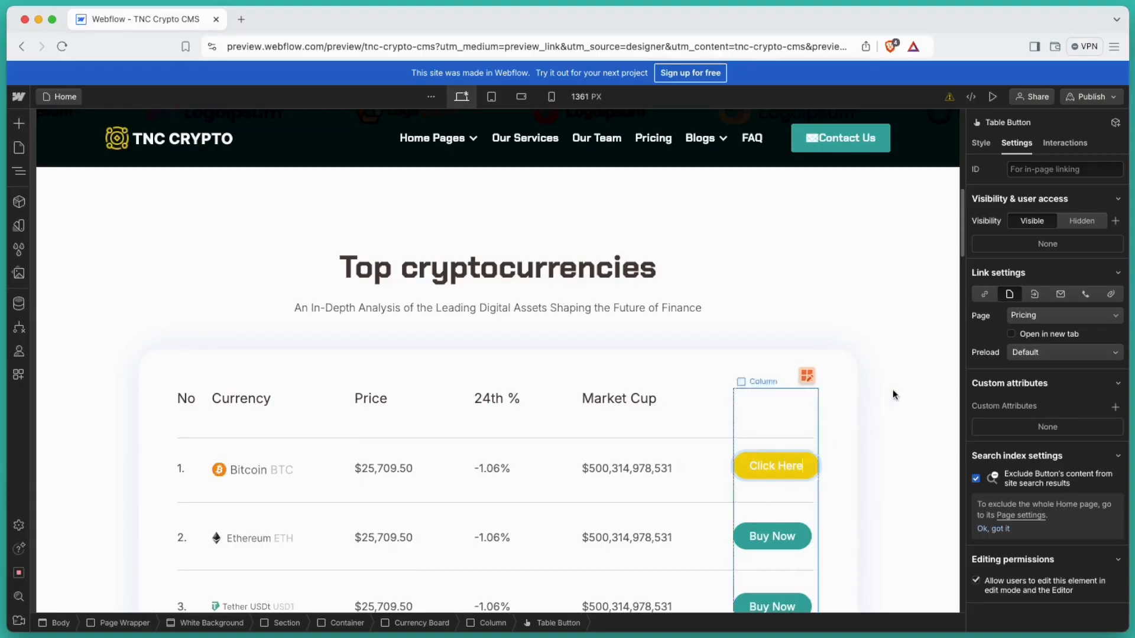
{"action": "left_click", "coordinate": [1035, 316]}
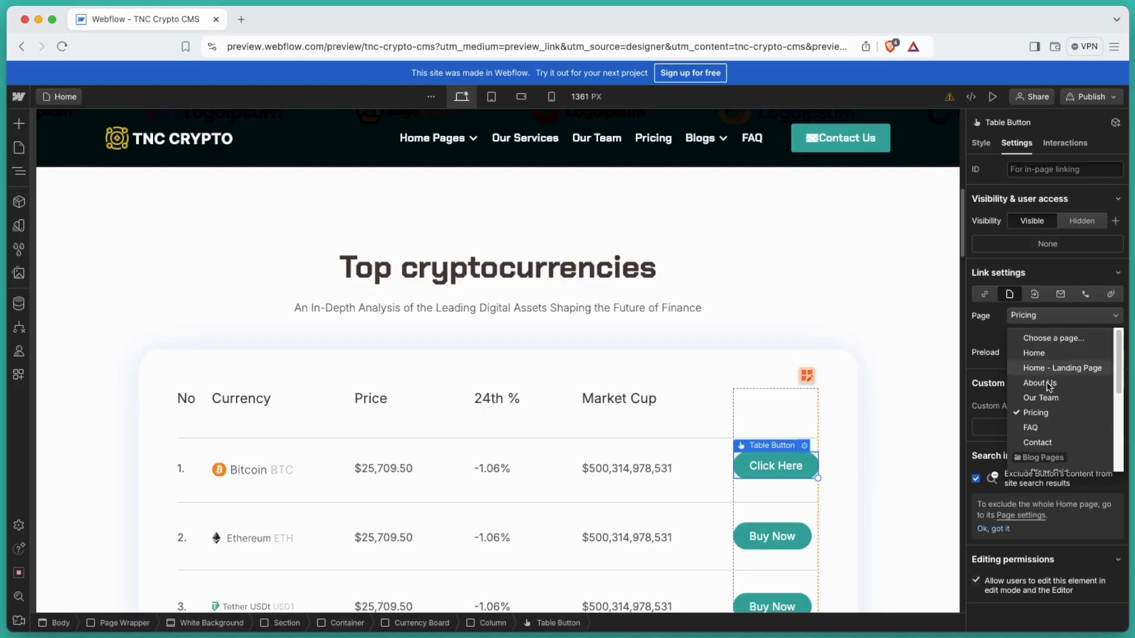
{"action": "left_click", "coordinate": [1045, 415]}
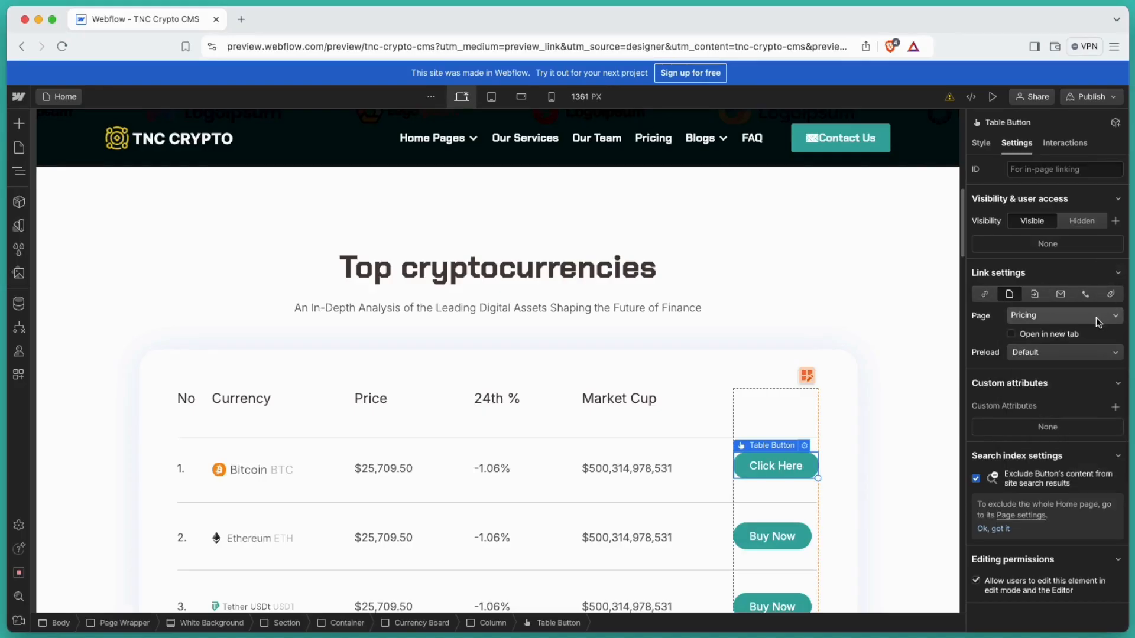
{"action": "left_click", "coordinate": [891, 418]}
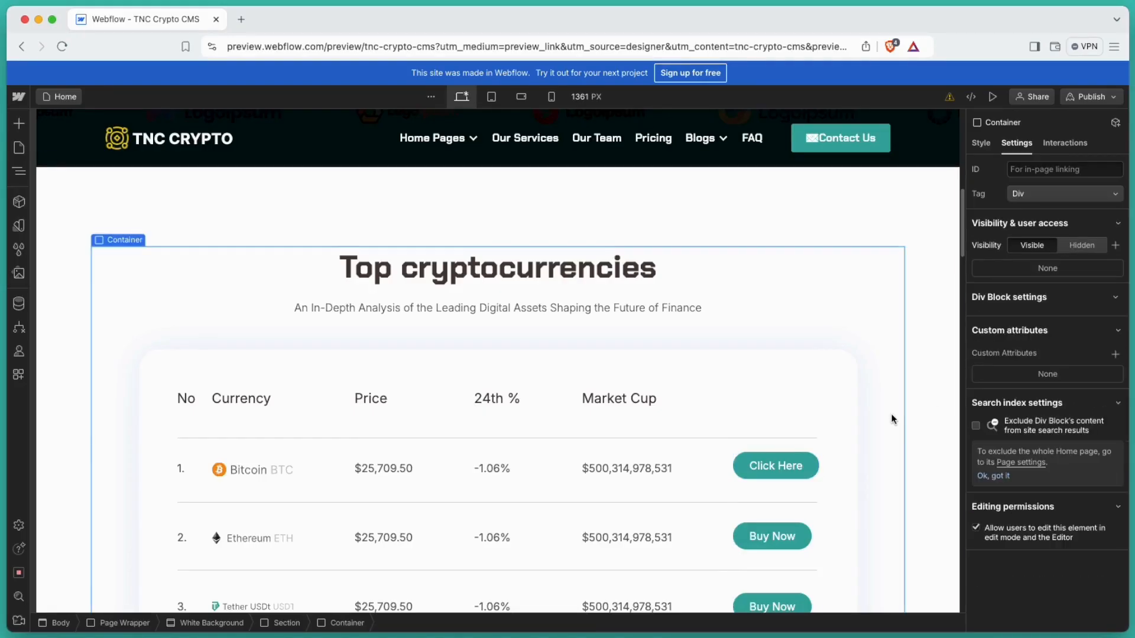
Examine the settings of the illustration and the heading in the Established Trading Platform for Sustainable Growth section.
{"action": "scroll", "coordinate": [891, 418], "scroll_direction": "down", "scroll_amount": 10}
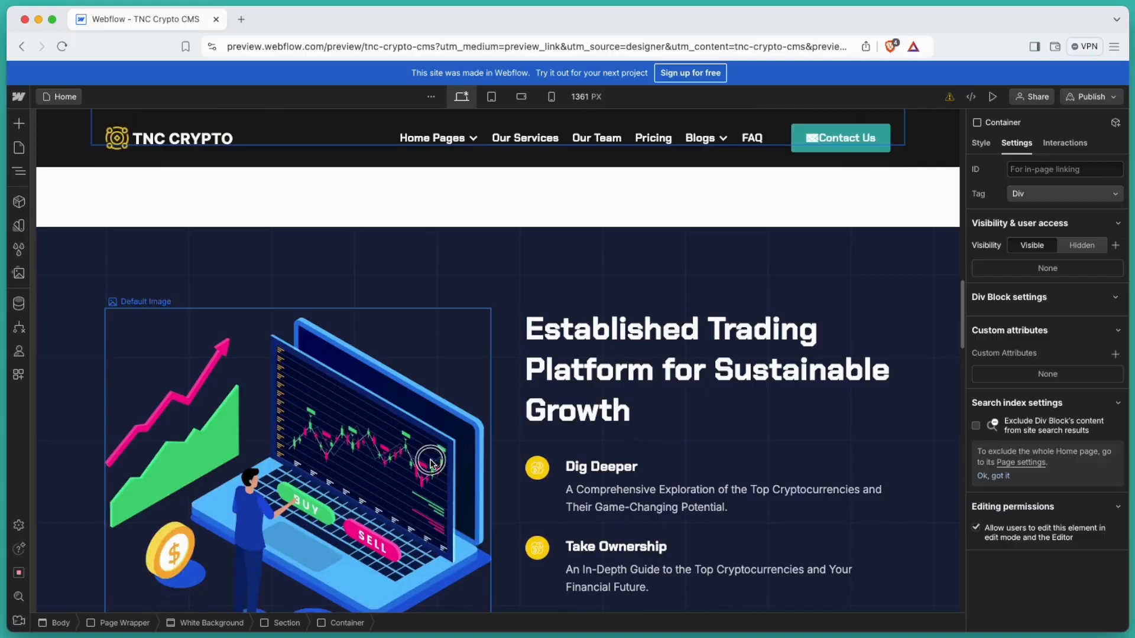
{"action": "left_click", "coordinate": [430, 463]}
{"action": "left_click", "coordinate": [884, 349]}
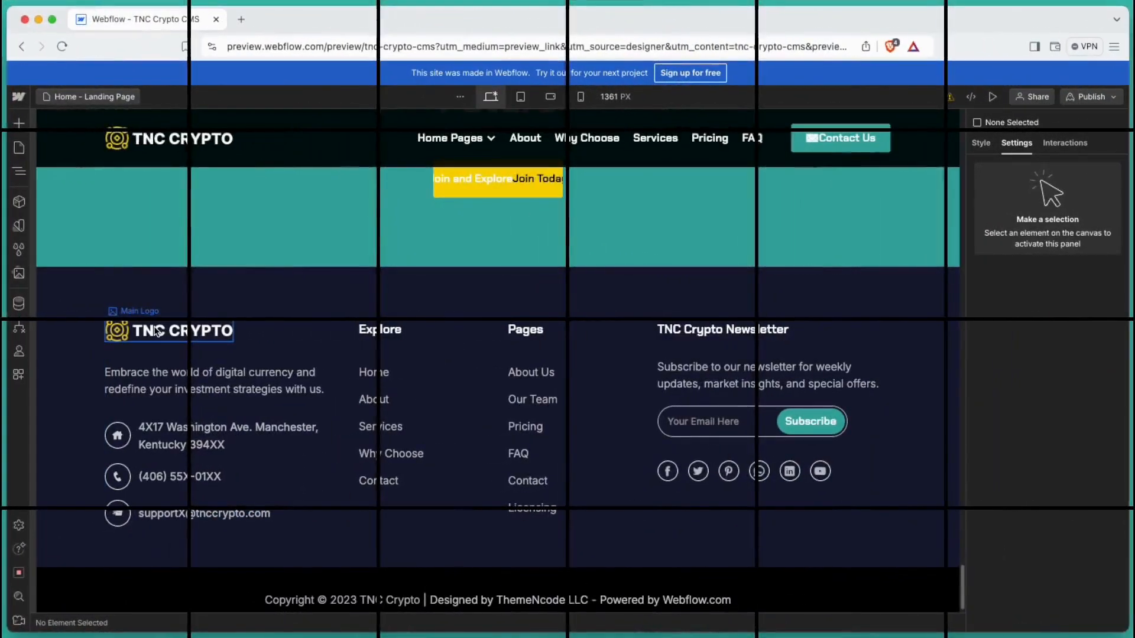
Examine the image settings of the landing page's footer logo and the text setting of the paragraph below it.
{"action": "left_click", "coordinate": [157, 331]}
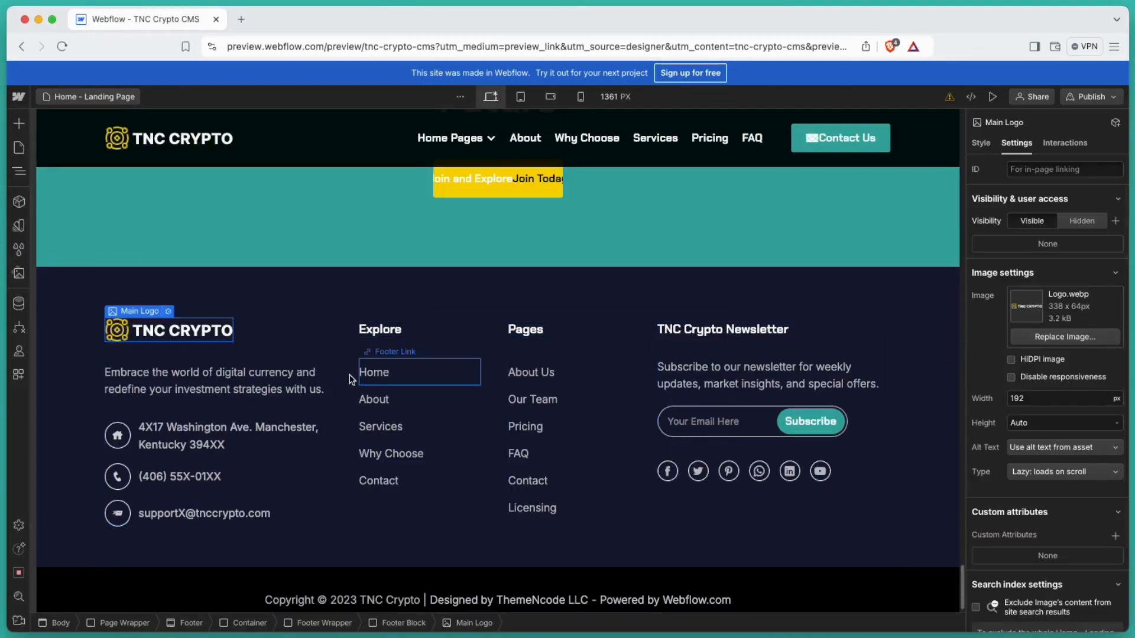
{"action": "left_click", "coordinate": [272, 370]}
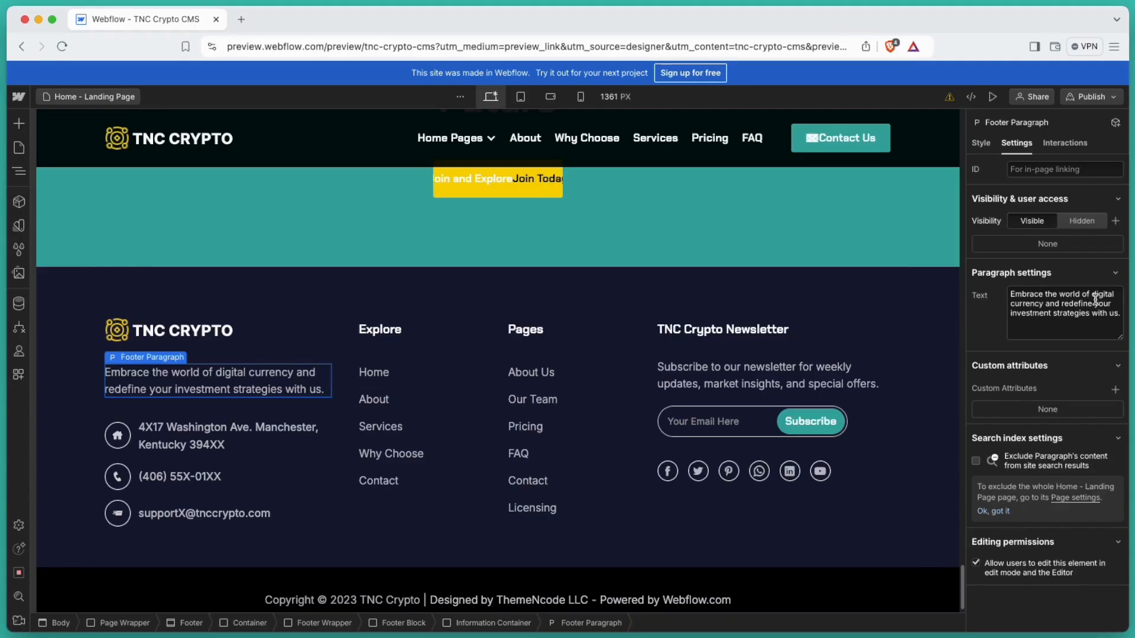
Set the placeholder of the footer newsletter's email field to "sent your mail".
{"action": "left_click", "coordinate": [697, 416]}
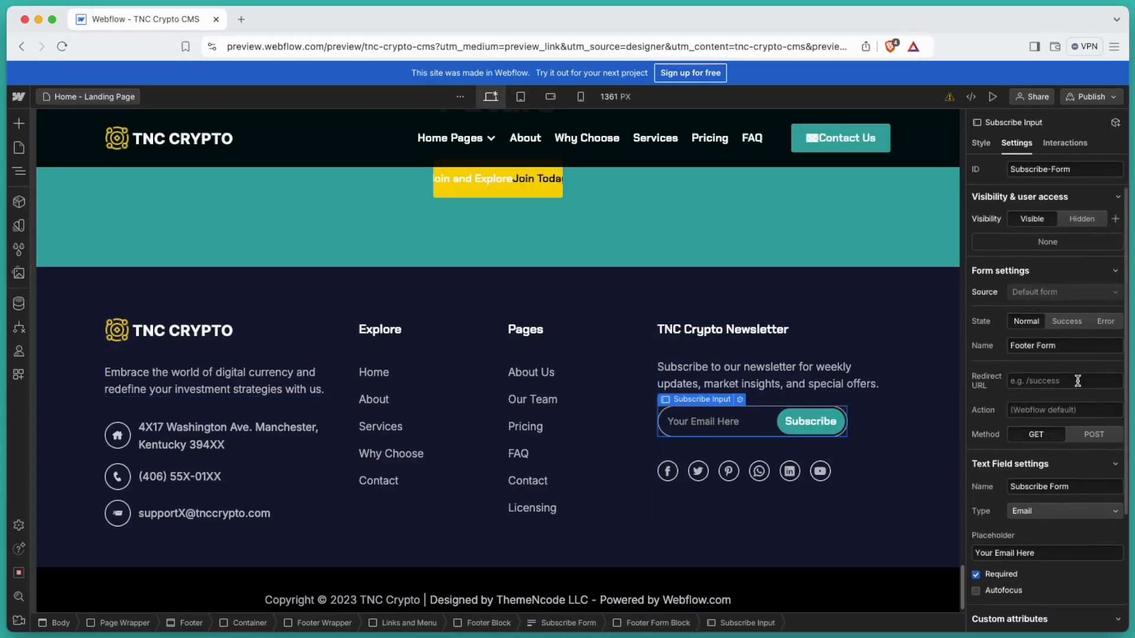
{"action": "scroll", "coordinate": [1075, 382], "scroll_direction": "down", "scroll_amount": 1}
{"action": "scroll", "coordinate": [1074, 380], "scroll_direction": "down", "scroll_amount": 4}
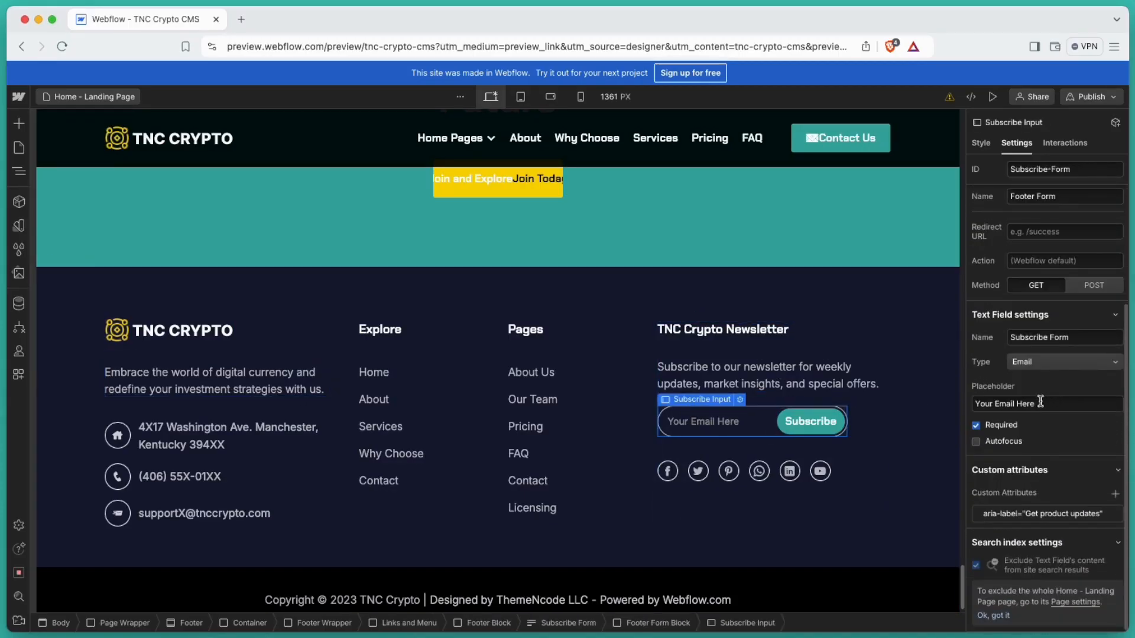
{"action": "triple_click", "coordinate": [1014, 404]}
{"action": "type", "text": "sent y"}
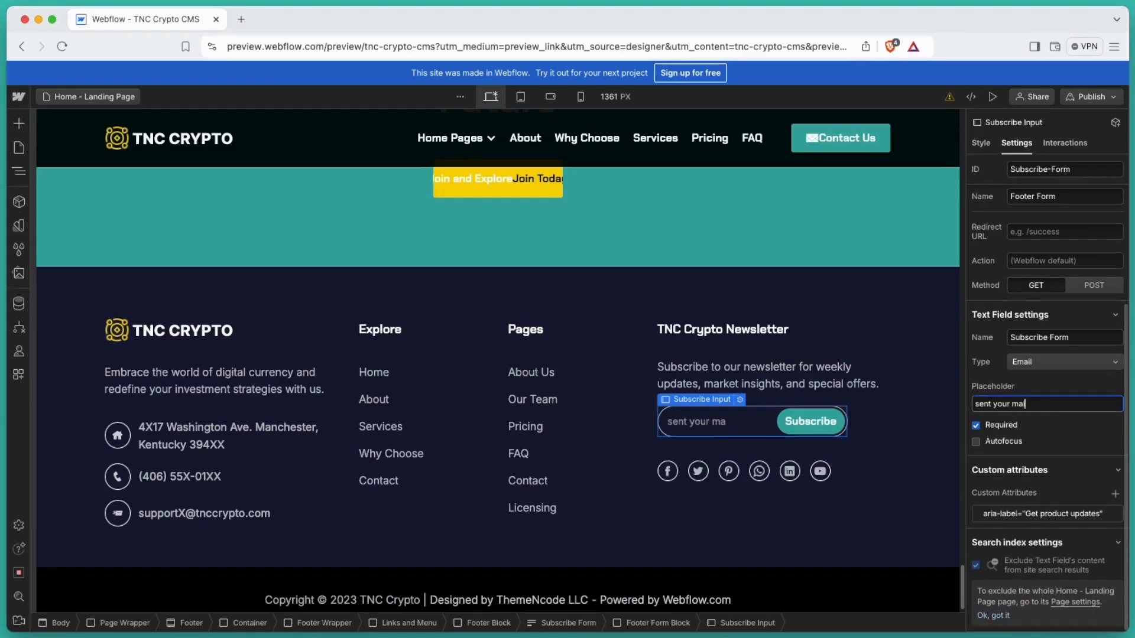
Examine the link settings of the footer's Facebook and Twitter icons and of the Home link under Explore.
{"action": "left_click", "coordinate": [678, 473]}
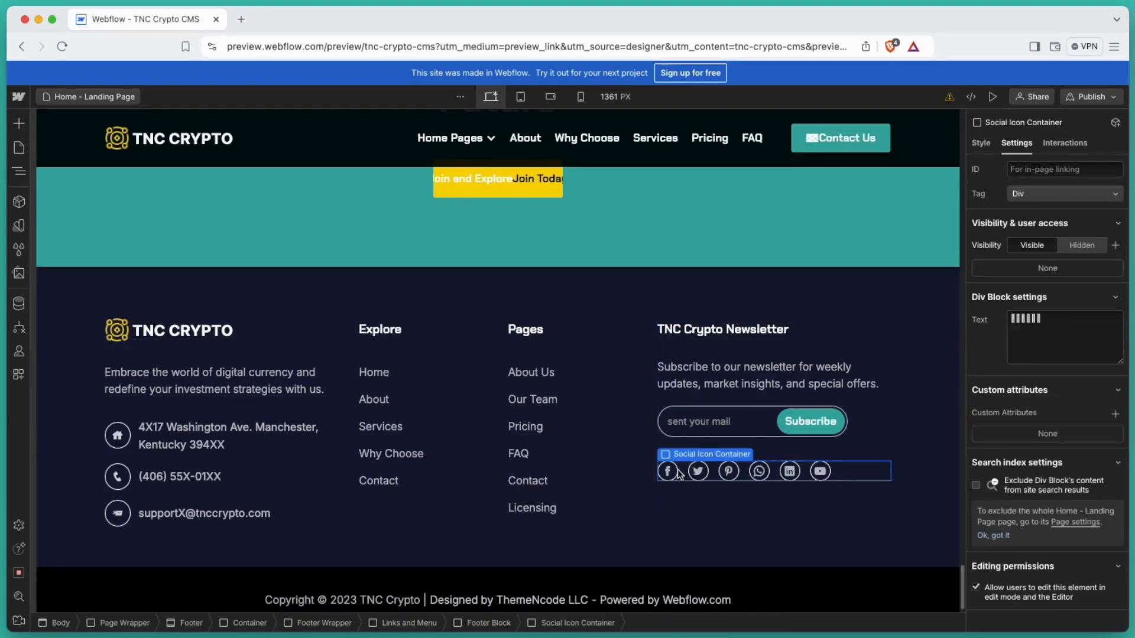
{"action": "left_click", "coordinate": [663, 476]}
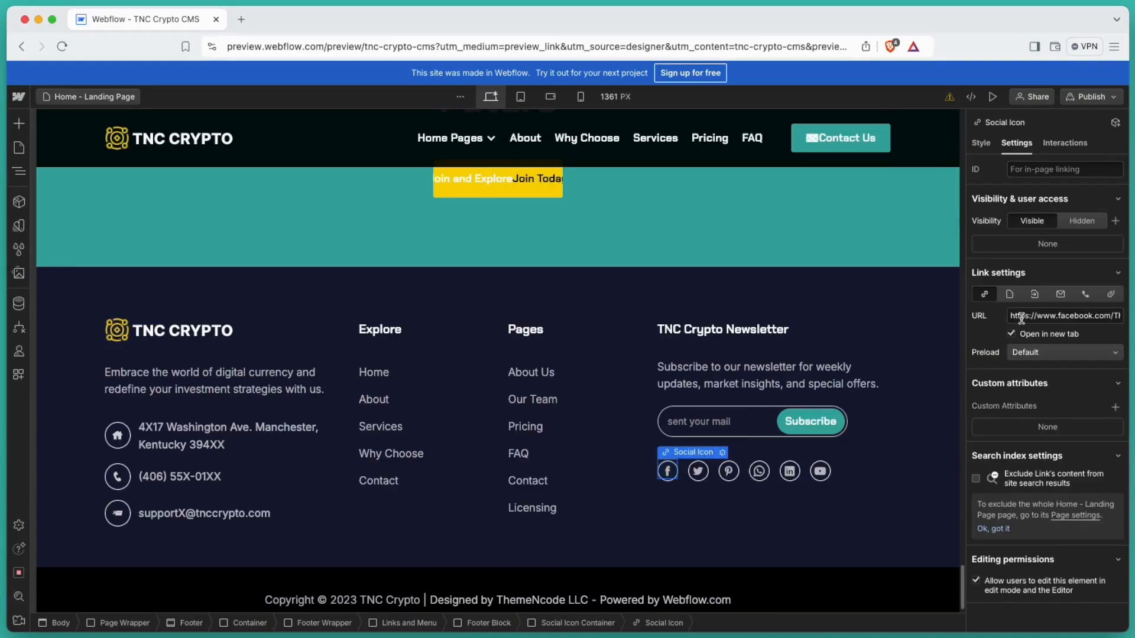
{"action": "left_click", "coordinate": [701, 471]}
{"action": "left_click", "coordinate": [701, 472]}
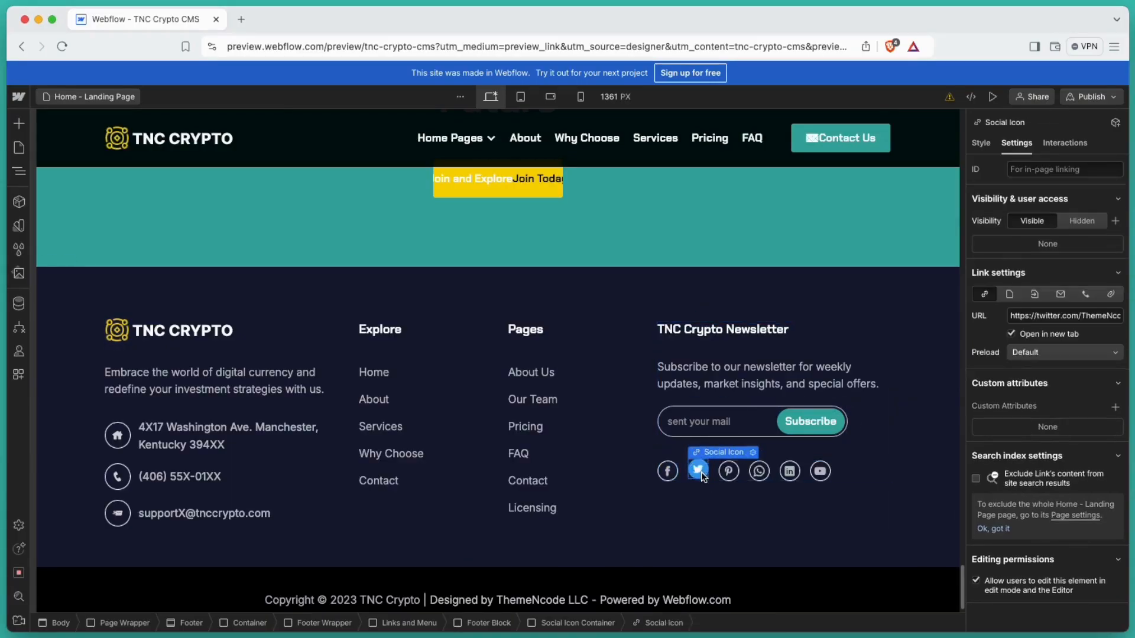
{"action": "left_click", "coordinate": [375, 375]}
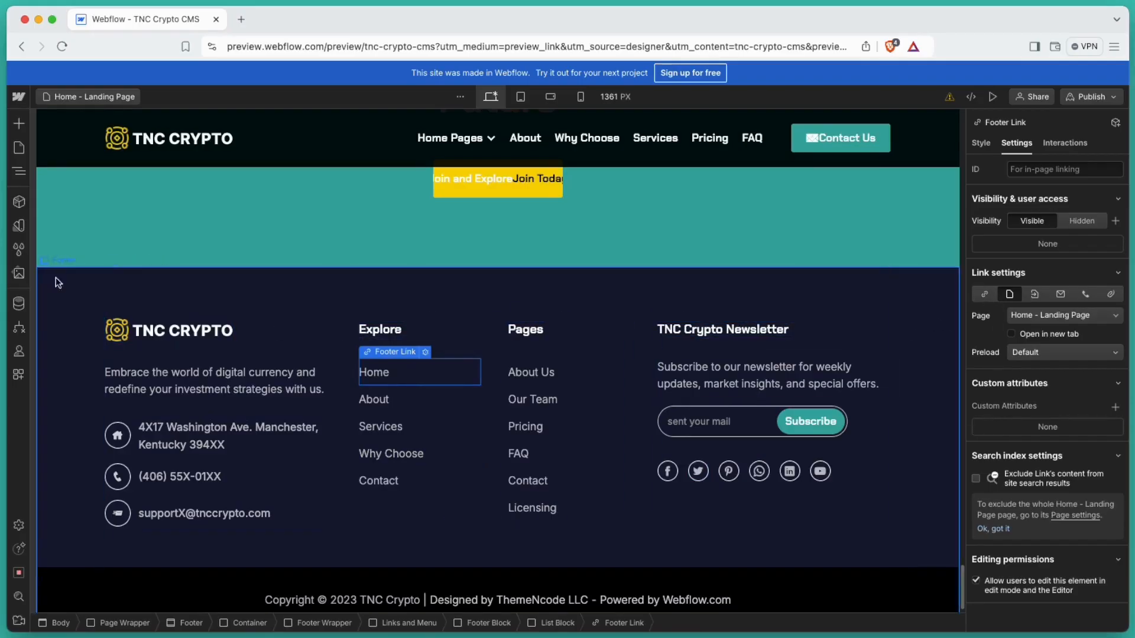
Open the Blogs Grid page from the Blog Pages folder.
{"action": "left_click", "coordinate": [98, 99]}
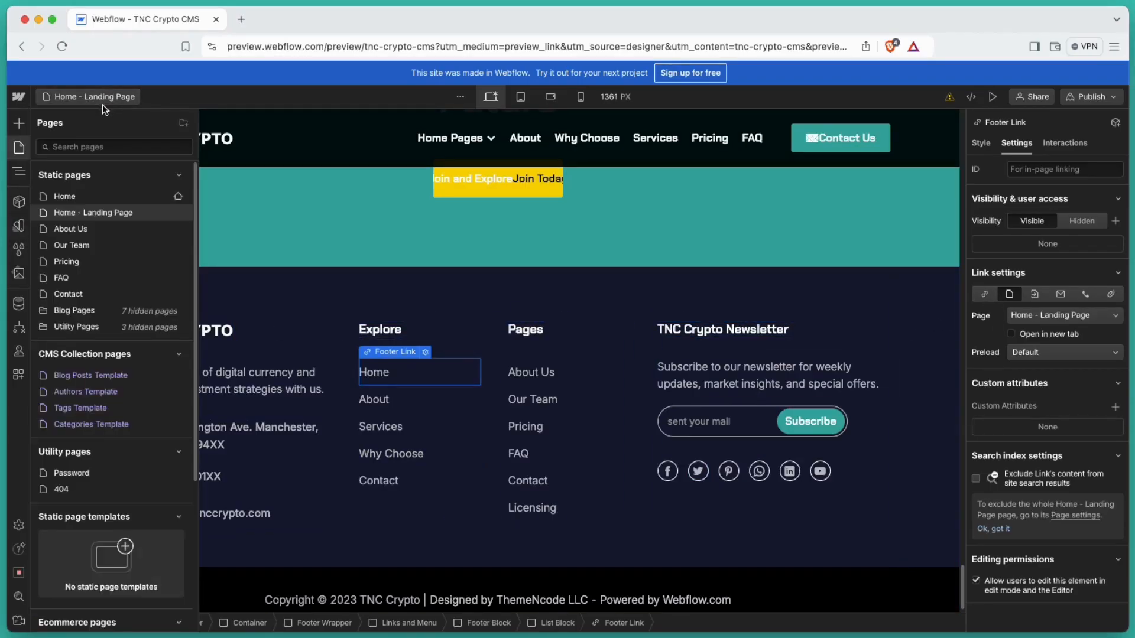
{"action": "left_click", "coordinate": [88, 312]}
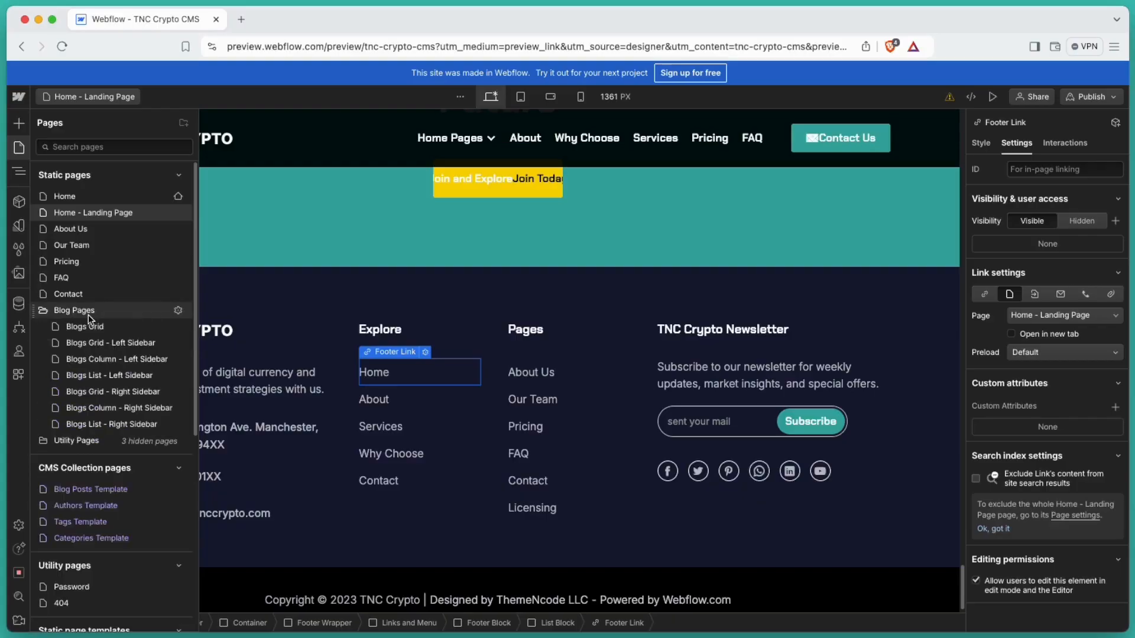
{"action": "left_click", "coordinate": [96, 327]}
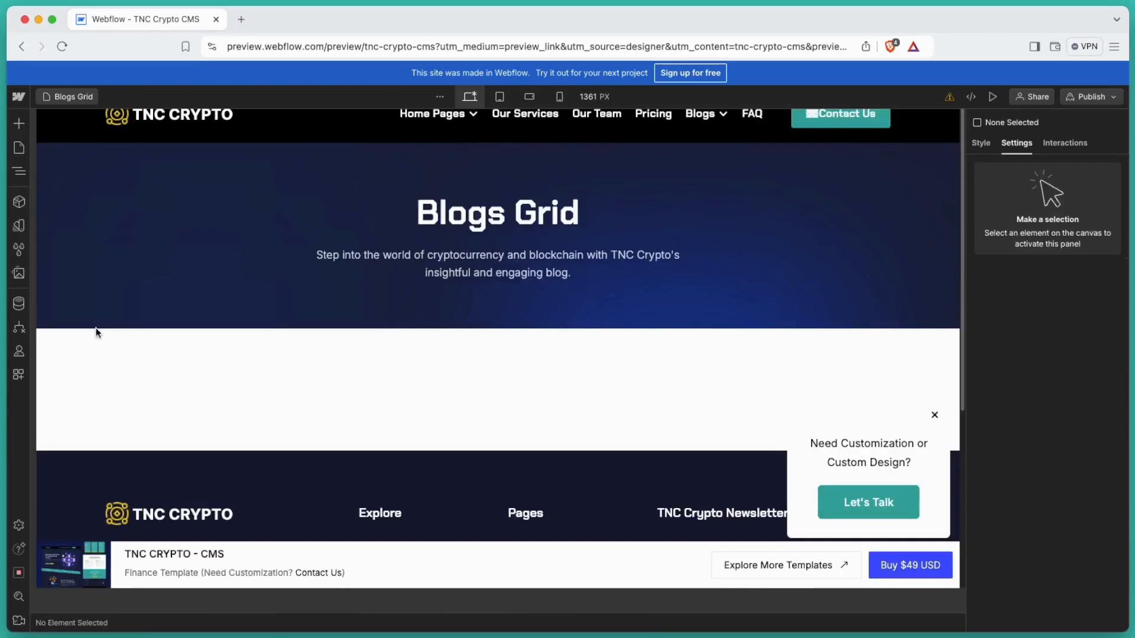
Examine the settings of the blog cards' thumbnails and of the title on the blockchain technology card.
{"action": "scroll", "coordinate": [232, 343], "scroll_direction": "down", "scroll_amount": 3}
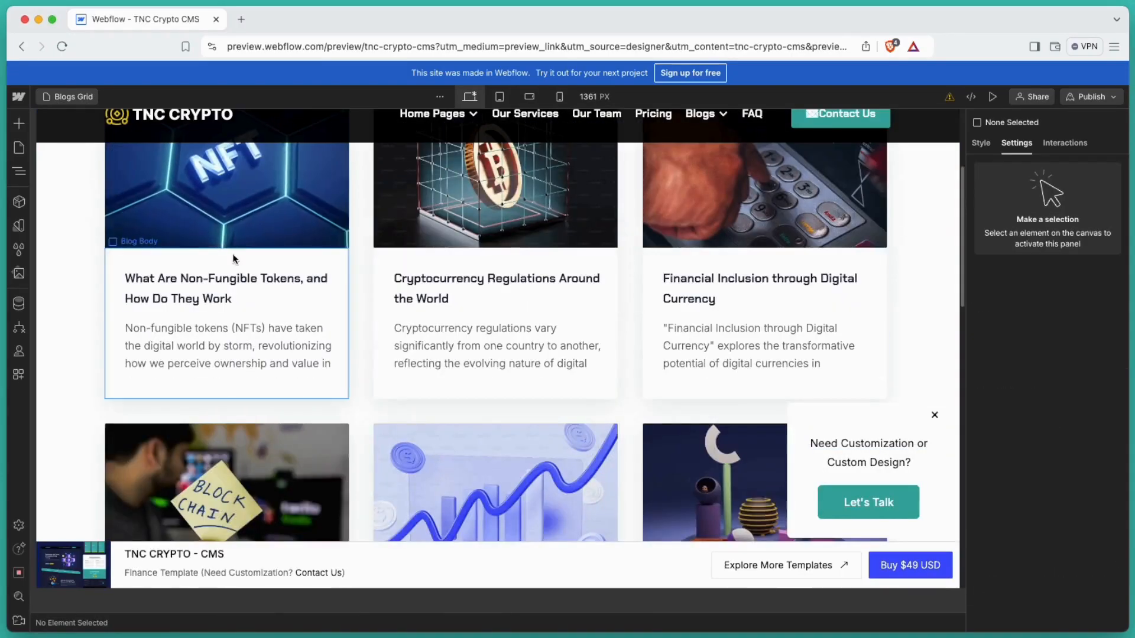
{"action": "left_click", "coordinate": [233, 256]}
{"action": "left_click", "coordinate": [692, 245]}
{"action": "scroll", "coordinate": [691, 244], "scroll_direction": "down", "scroll_amount": 5}
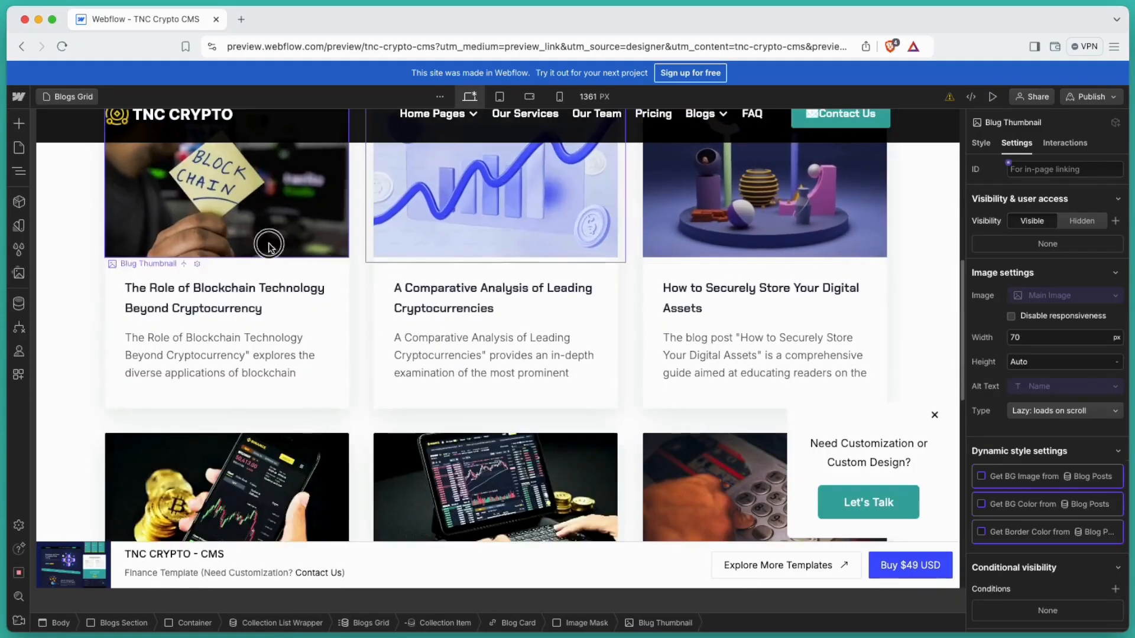
{"action": "left_click", "coordinate": [241, 302]}
Review the items in the Blog Posts, Authors, Tags and Categories CMS collections, and return to the page canvas.
{"action": "left_click", "coordinate": [19, 303]}
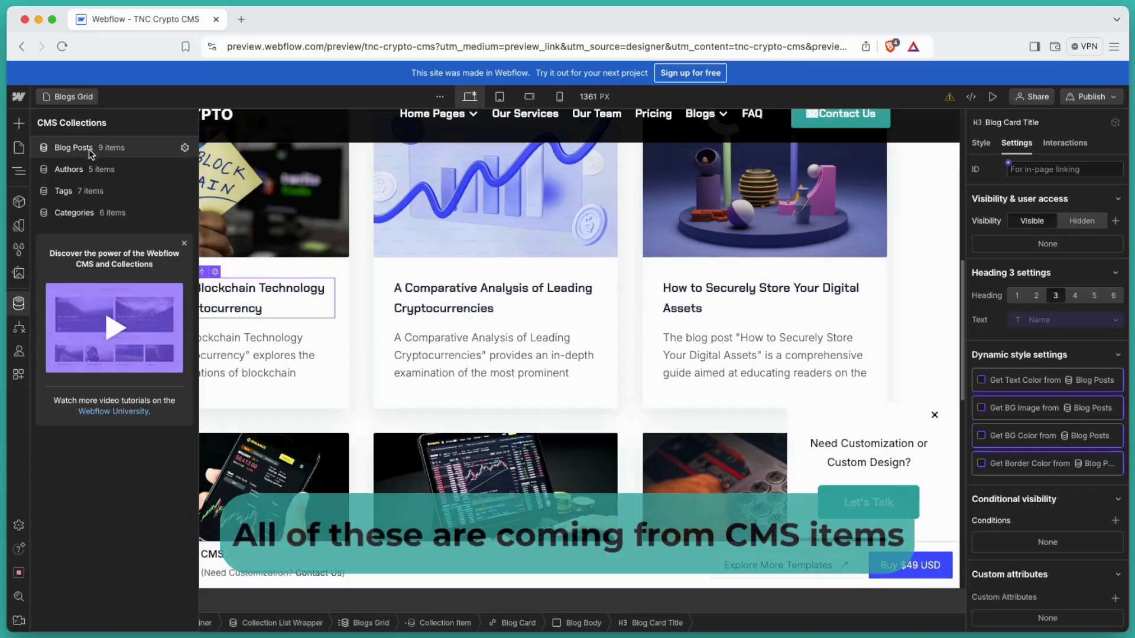
{"action": "left_click", "coordinate": [89, 149]}
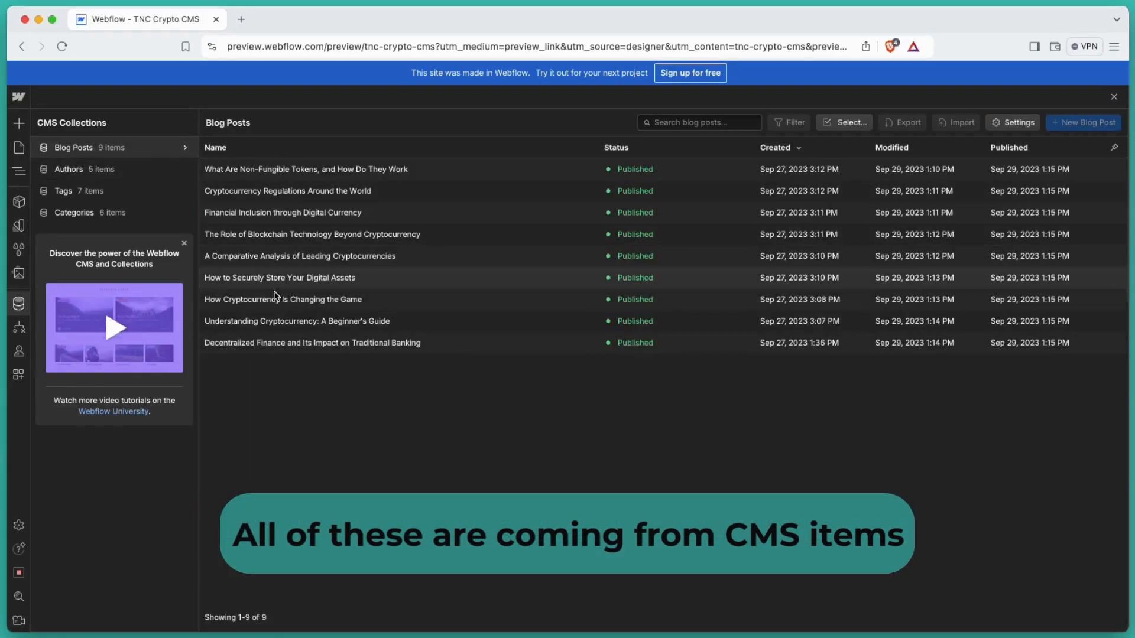
{"action": "left_click", "coordinate": [77, 170]}
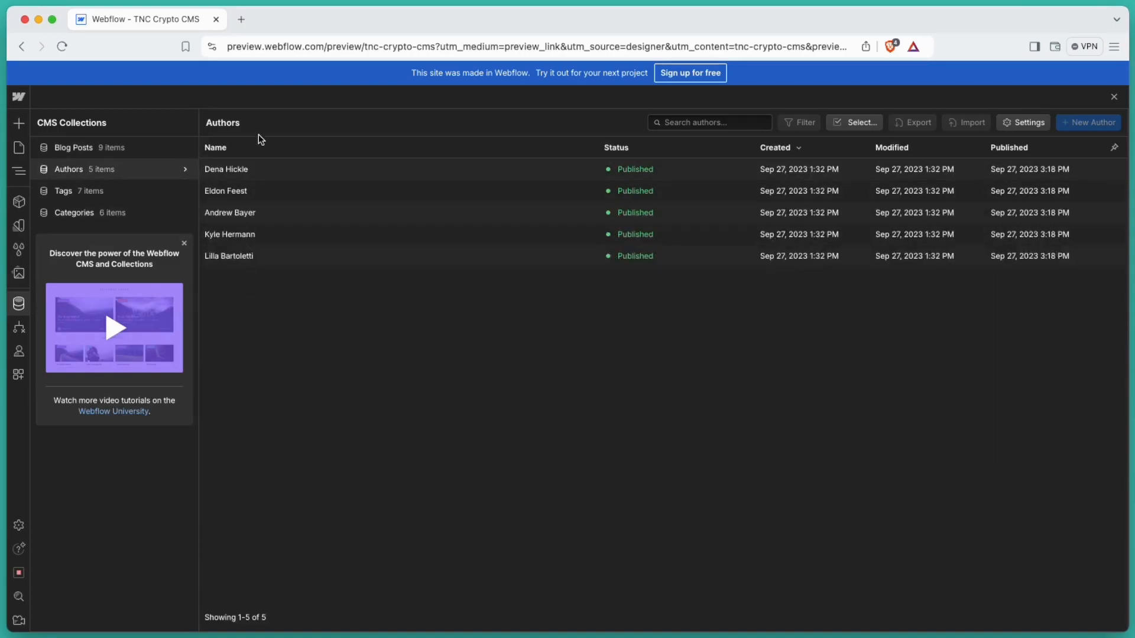
{"action": "left_click", "coordinate": [114, 190]}
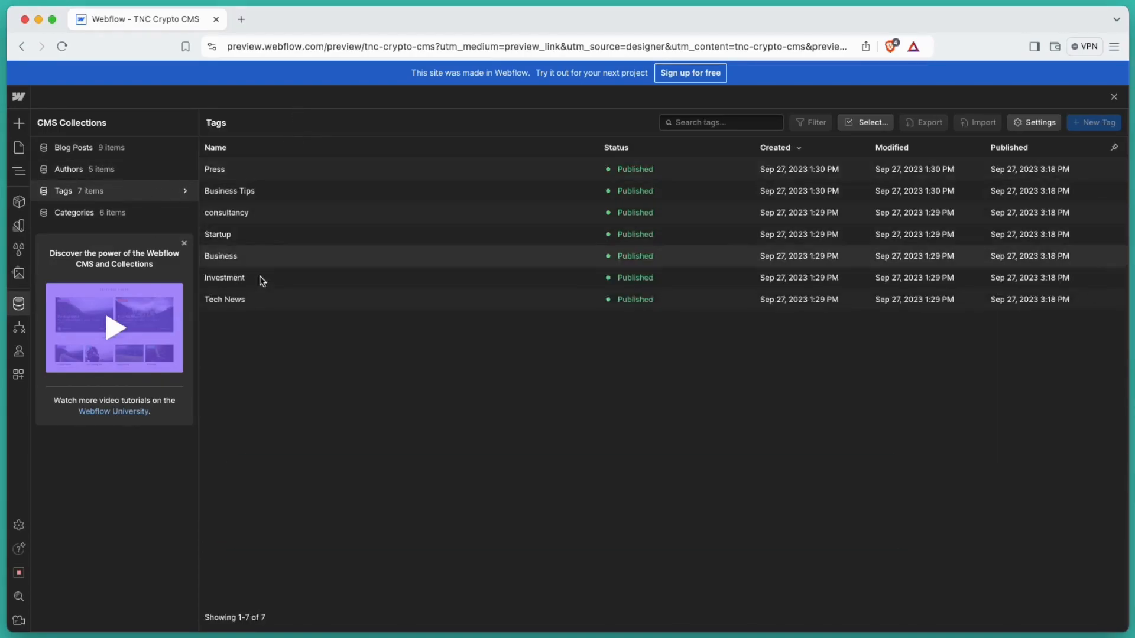
{"action": "left_click", "coordinate": [99, 219]}
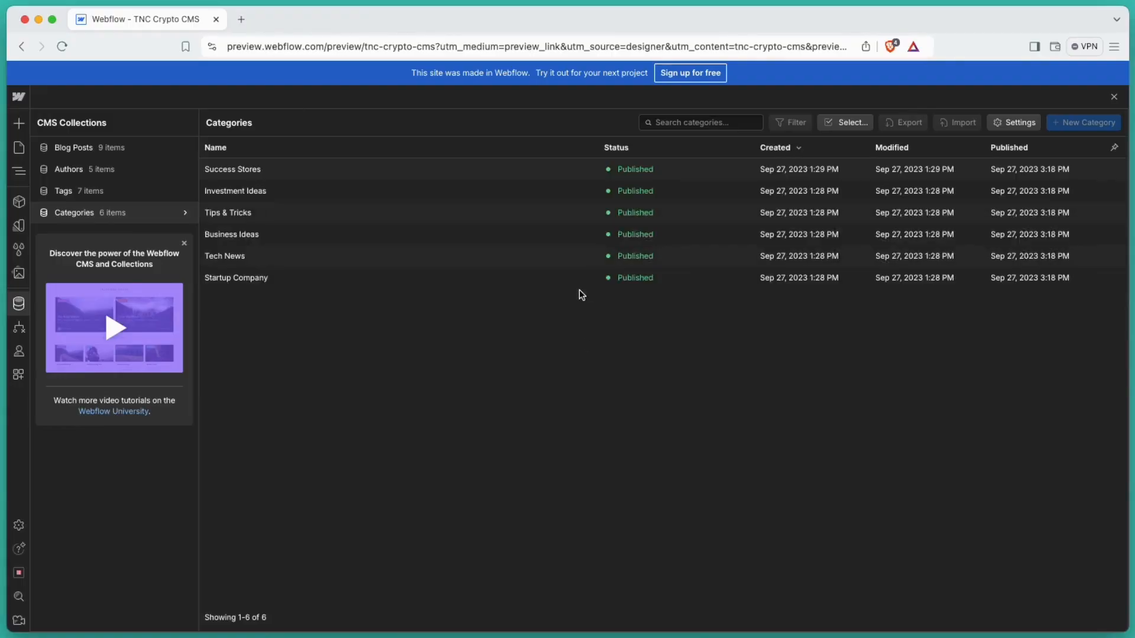
{"action": "left_click", "coordinate": [1112, 98]}
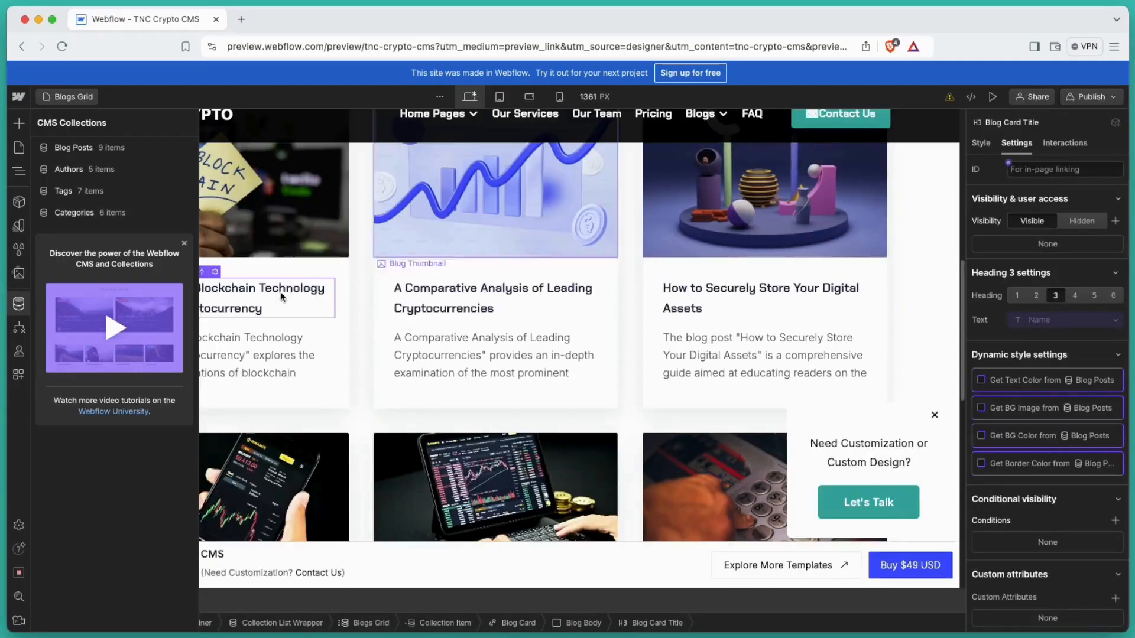